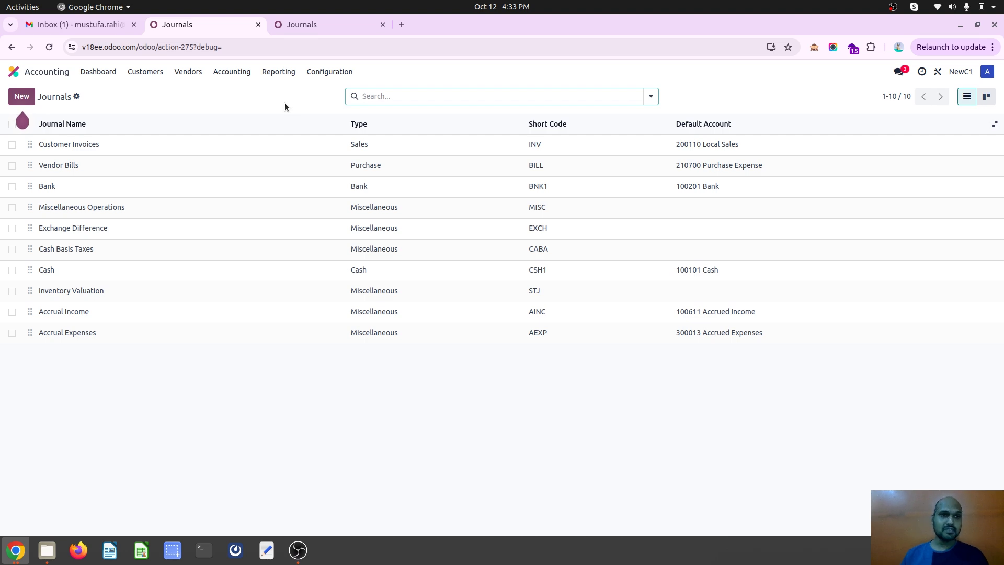
# Step: Review the Accrual Income journal and its default account 100611 Accrued Income
pyautogui.click(270, 314)
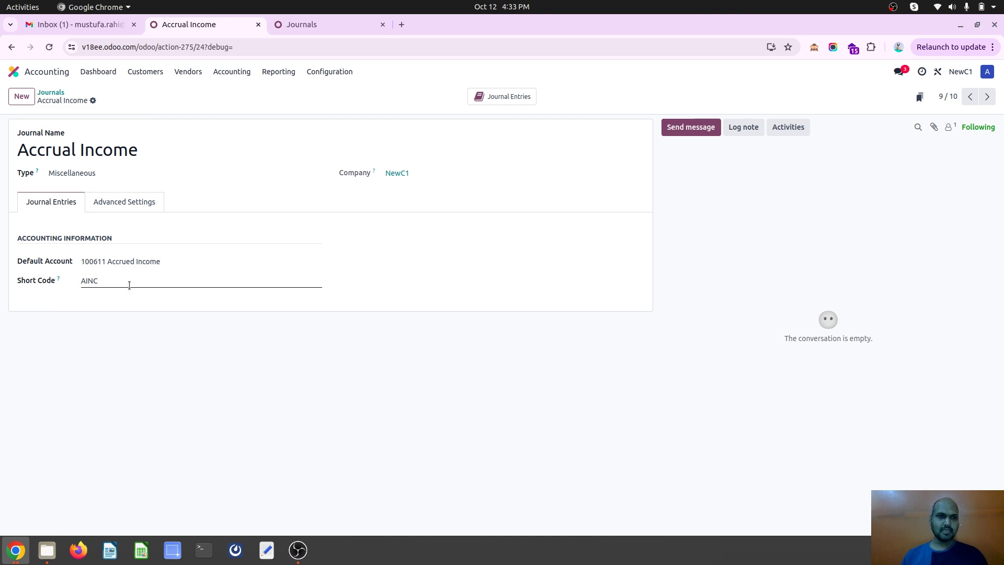
pyautogui.click(987, 96)
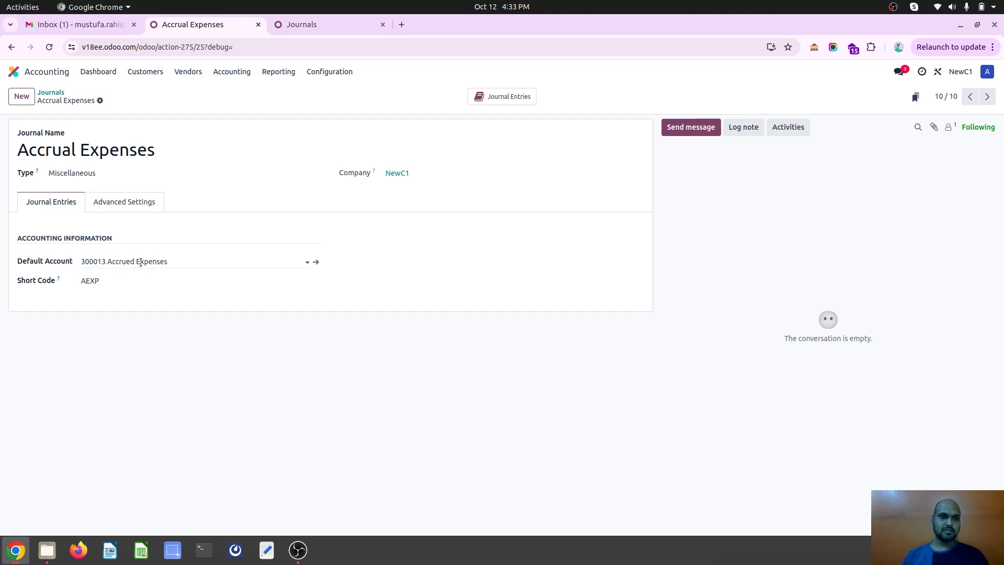
pyautogui.click(52, 92)
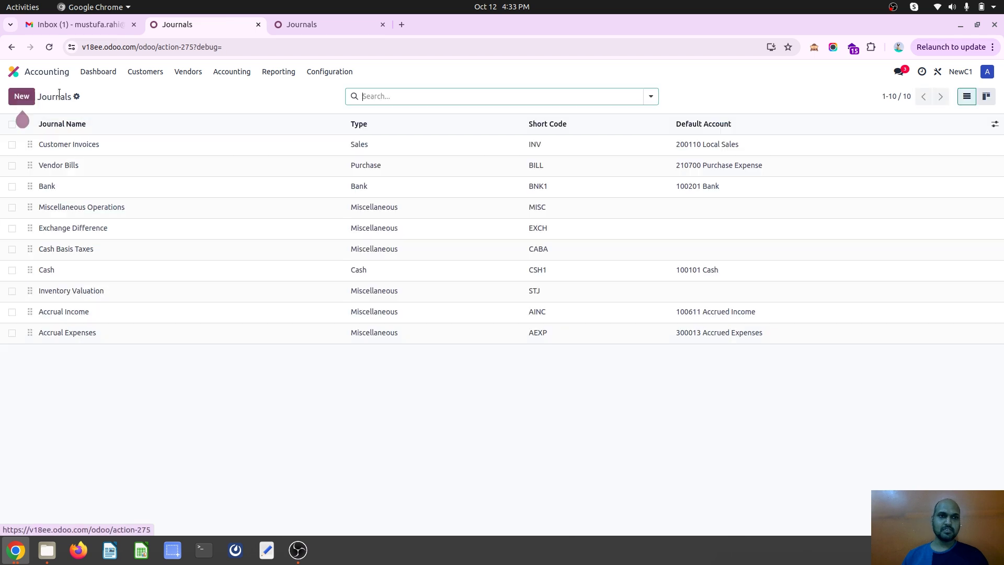
pyautogui.click(135, 312)
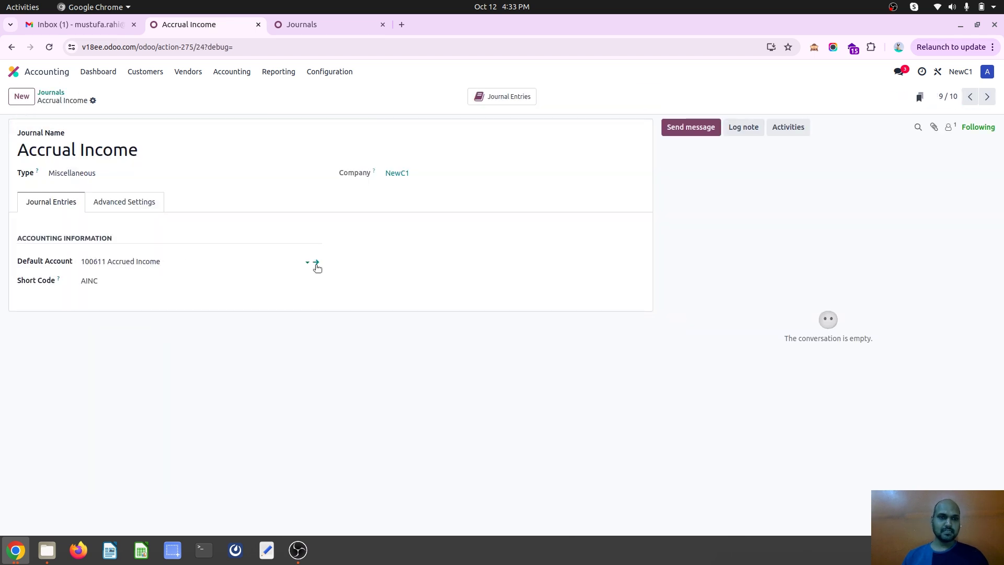
pyautogui.click(316, 261)
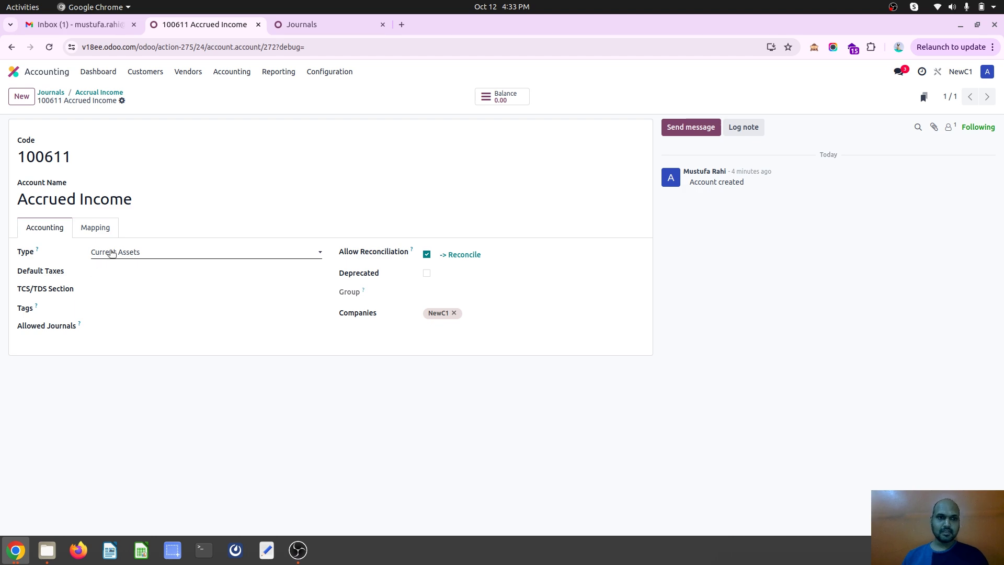
pyautogui.click(54, 92)
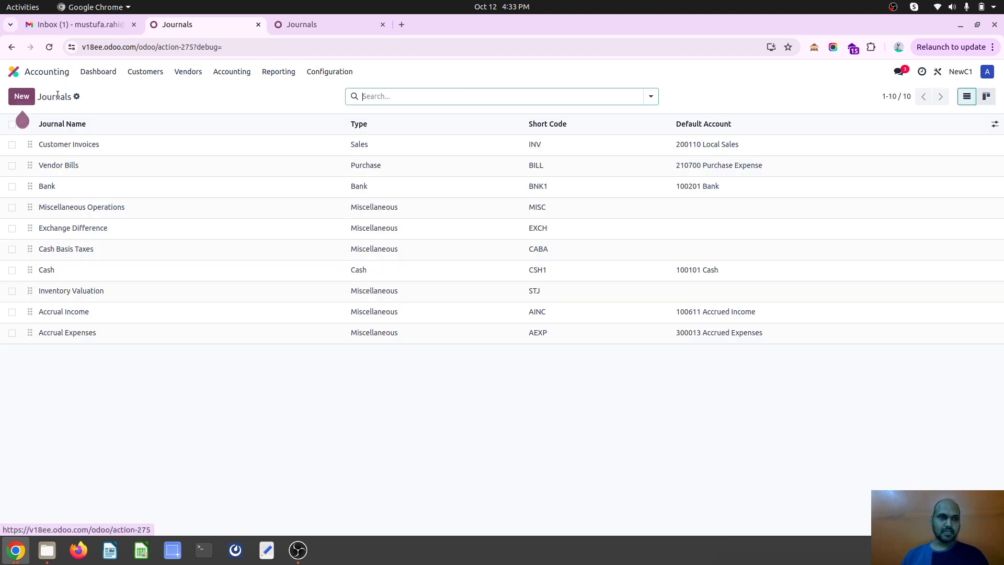
# Step: Check the Accrual Expenses journal's default account 300013 Accrued Expenses, then go to the Sales app
pyautogui.click(107, 334)
pyautogui.click(178, 261)
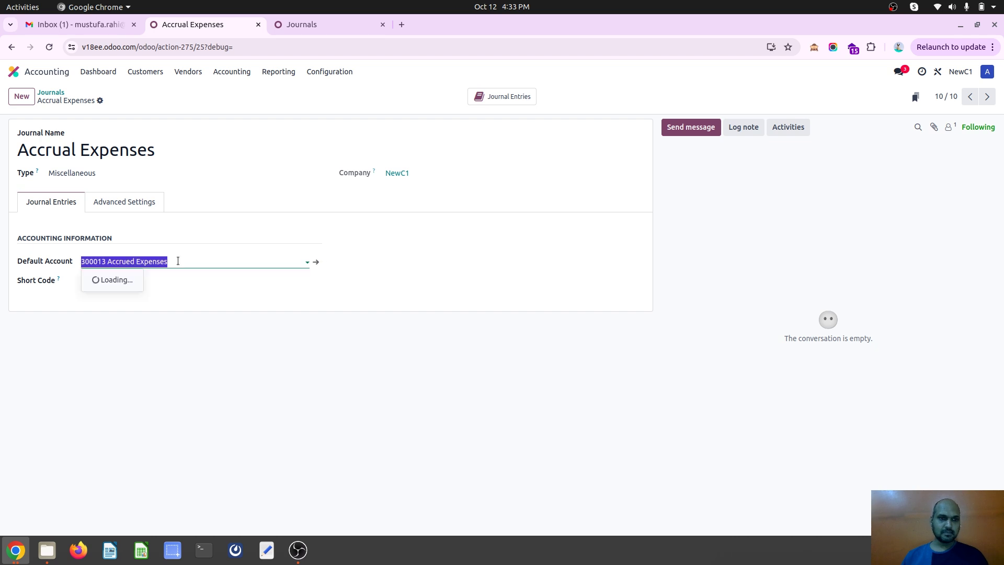
pyautogui.click(316, 263)
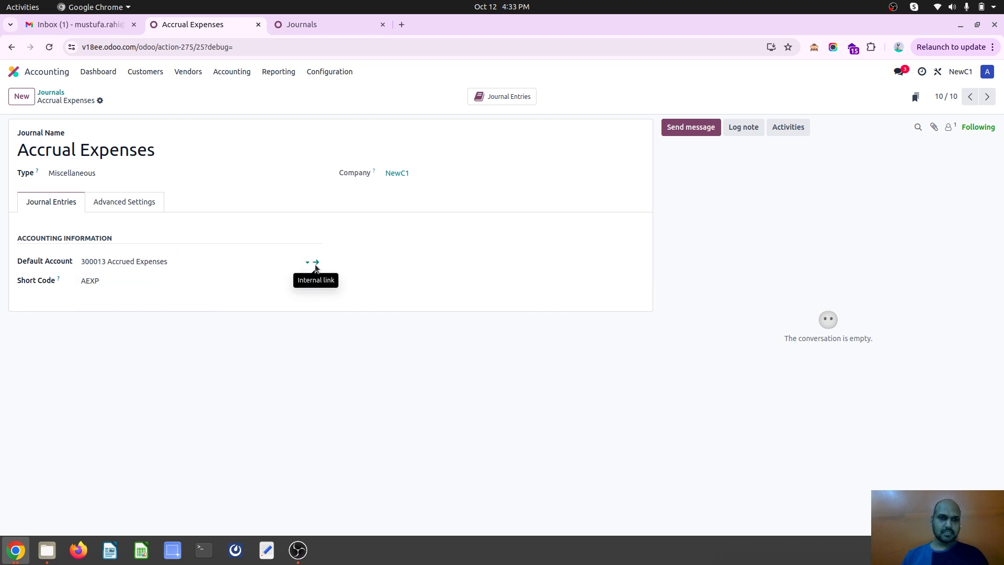
pyautogui.click(58, 93)
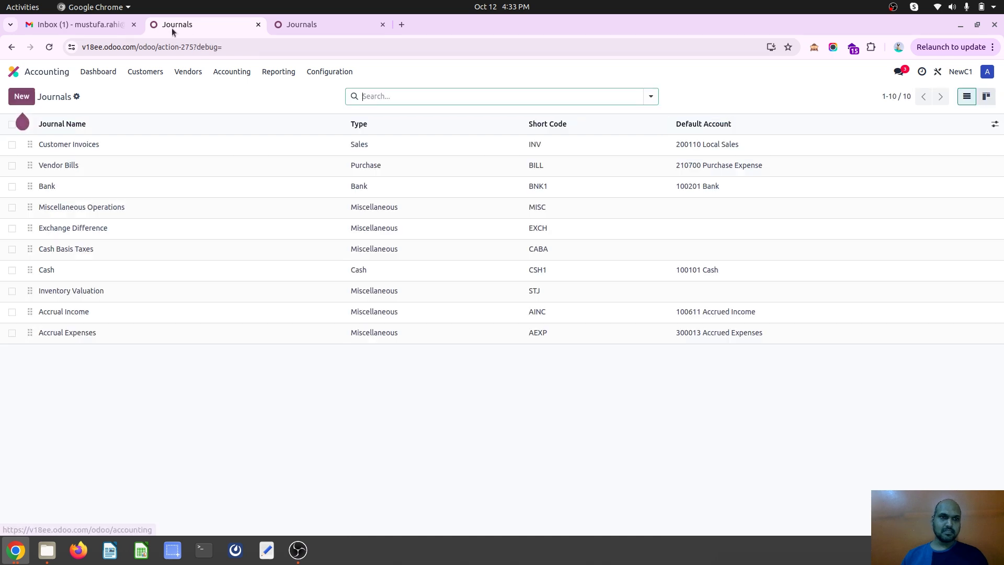
pyautogui.click(43, 77)
pyautogui.click(392, 234)
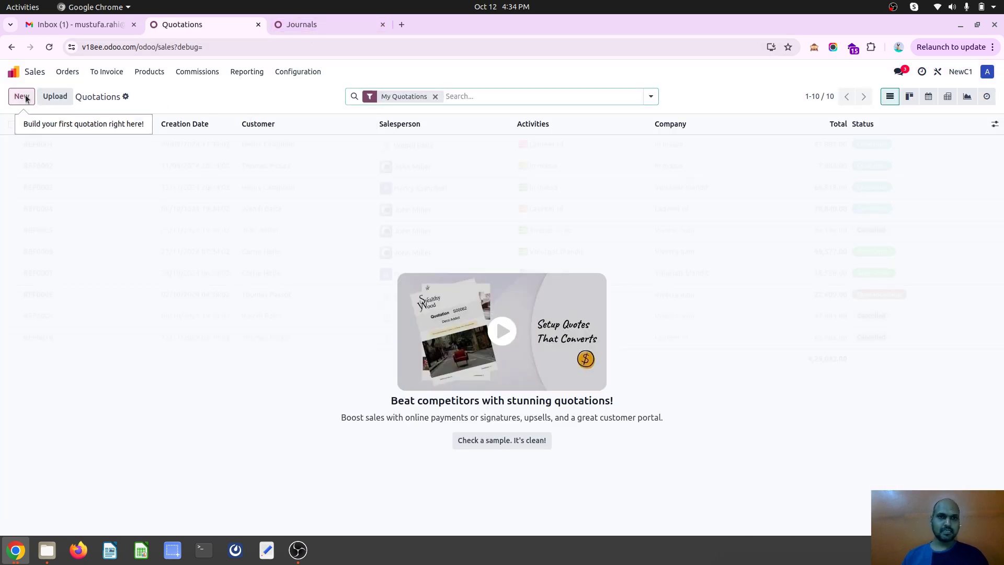
# Step: Create a quotation for Customer1 with one Banner3 at ₹300 plus 5% GST, then save and confirm it as S00035
pyautogui.click(22, 96)
pyautogui.click(110, 185)
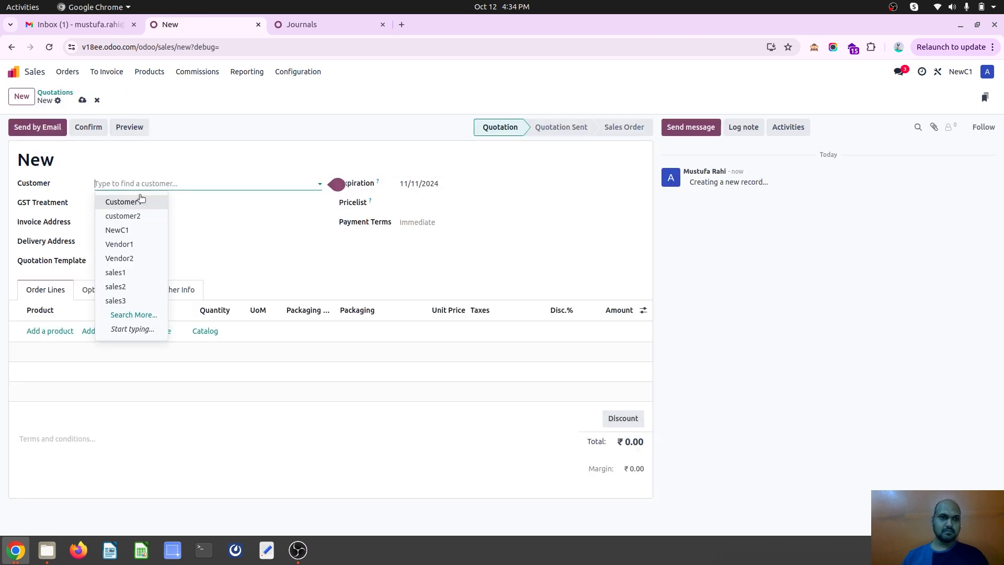
pyautogui.click(139, 198)
pyautogui.click(49, 330)
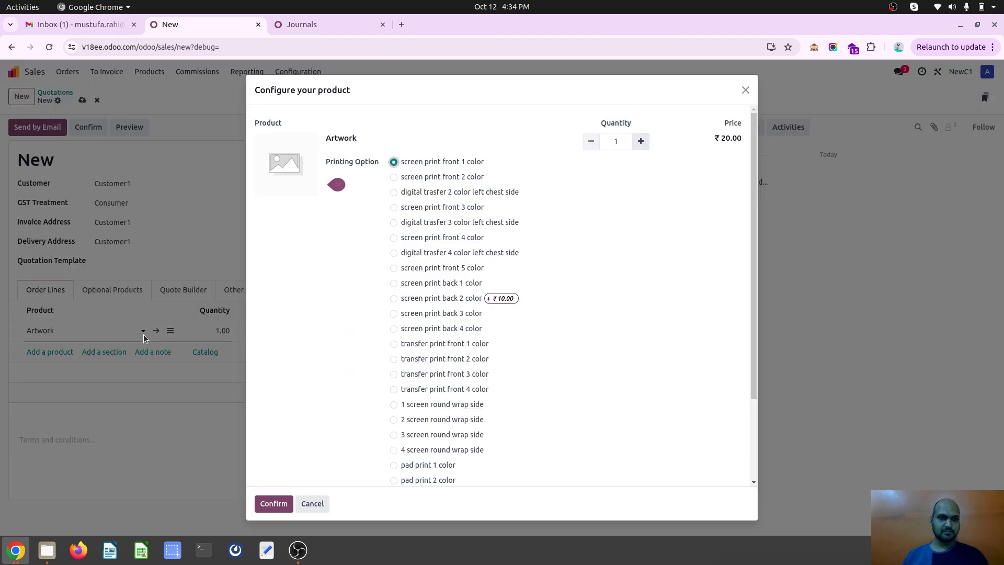
pyautogui.click(323, 503)
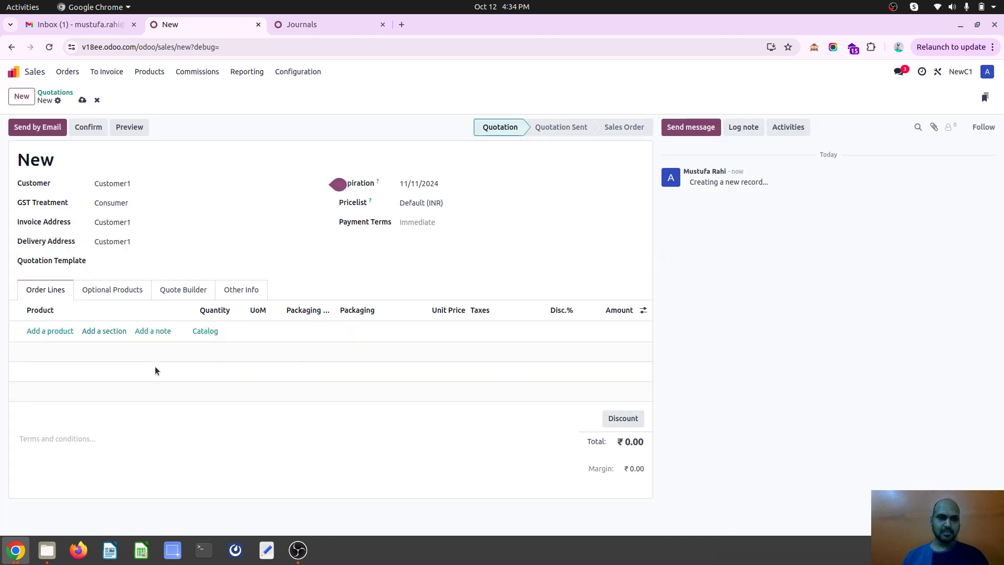
pyautogui.click(63, 332)
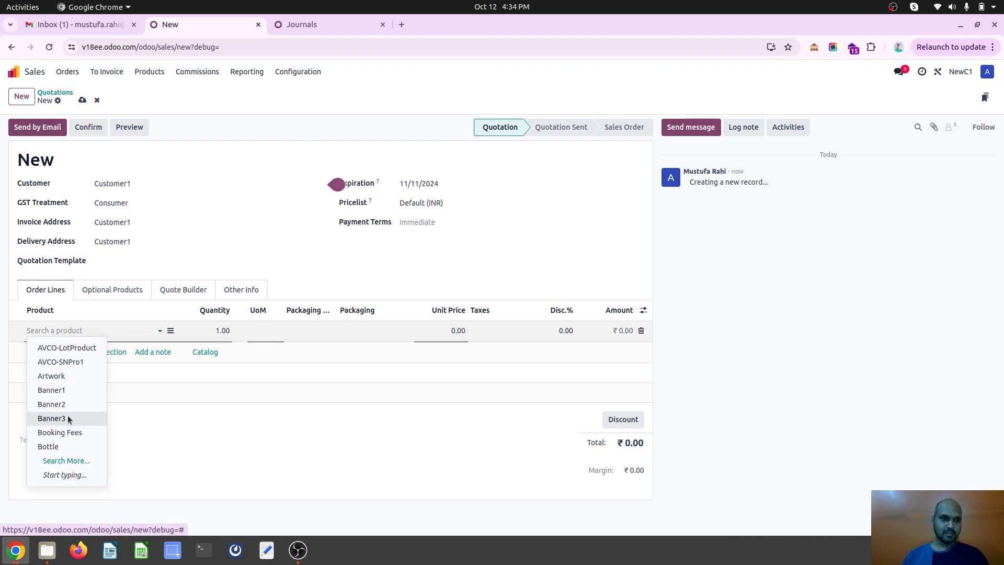
pyautogui.click(68, 417)
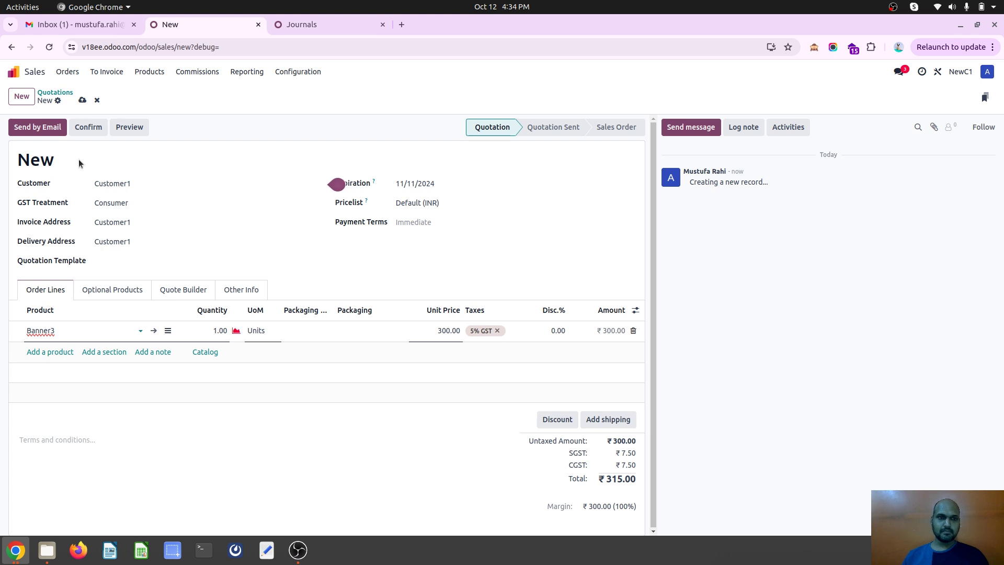
pyautogui.click(84, 101)
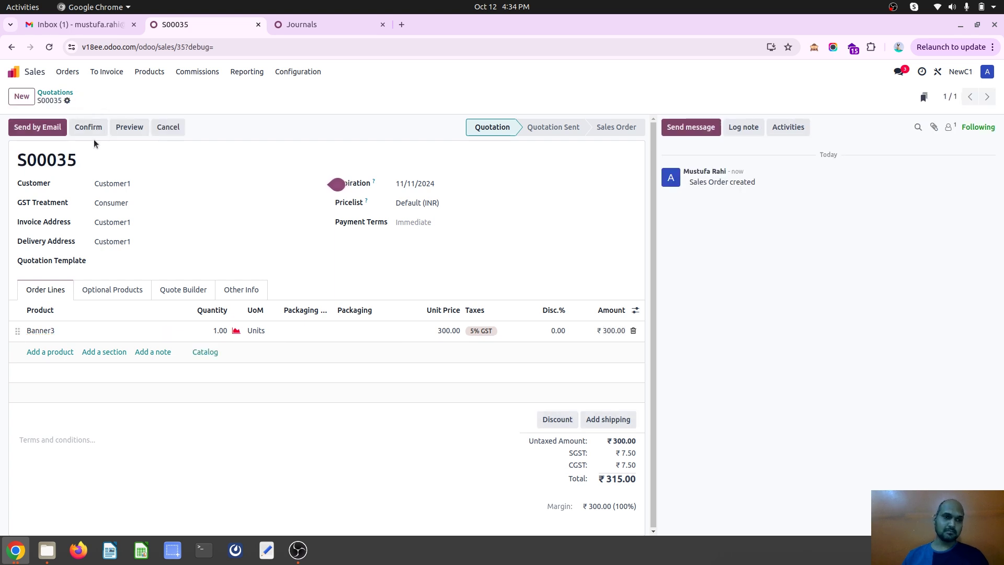
pyautogui.click(86, 130)
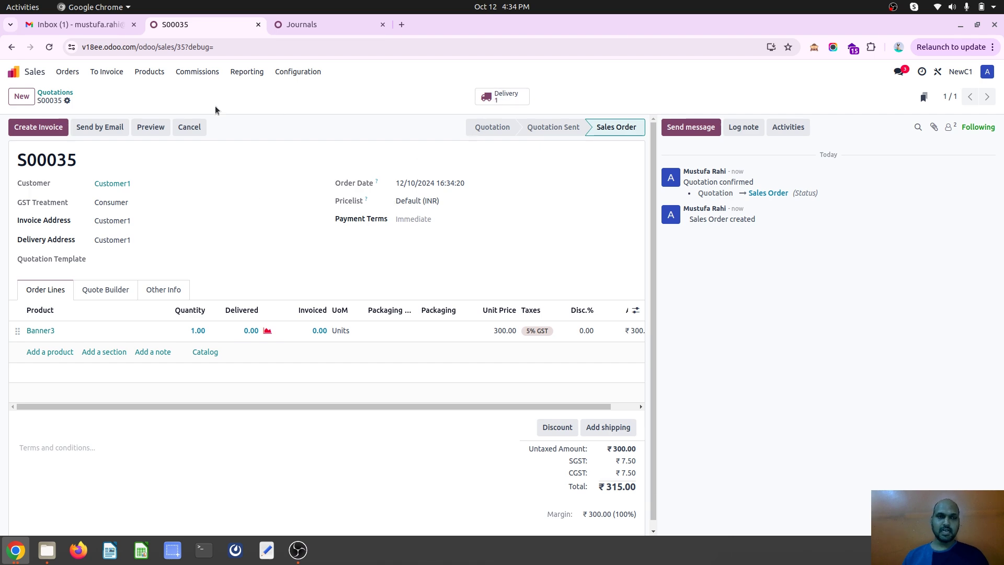
# Step: Confirm the Profit and Loss report shows 0.00 net profit, then bring up the actions menu of order S00035
pyautogui.click(302, 26)
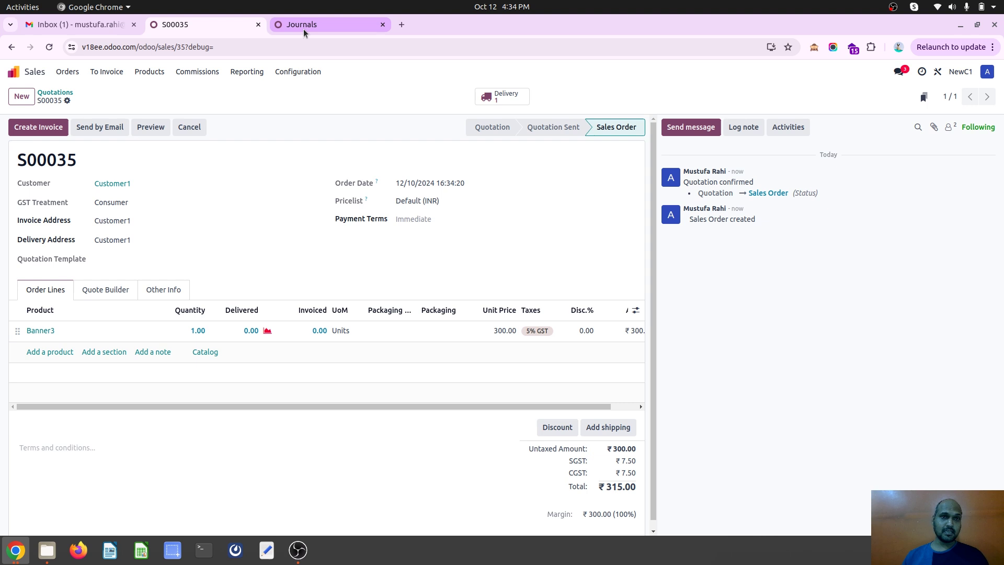
pyautogui.click(268, 72)
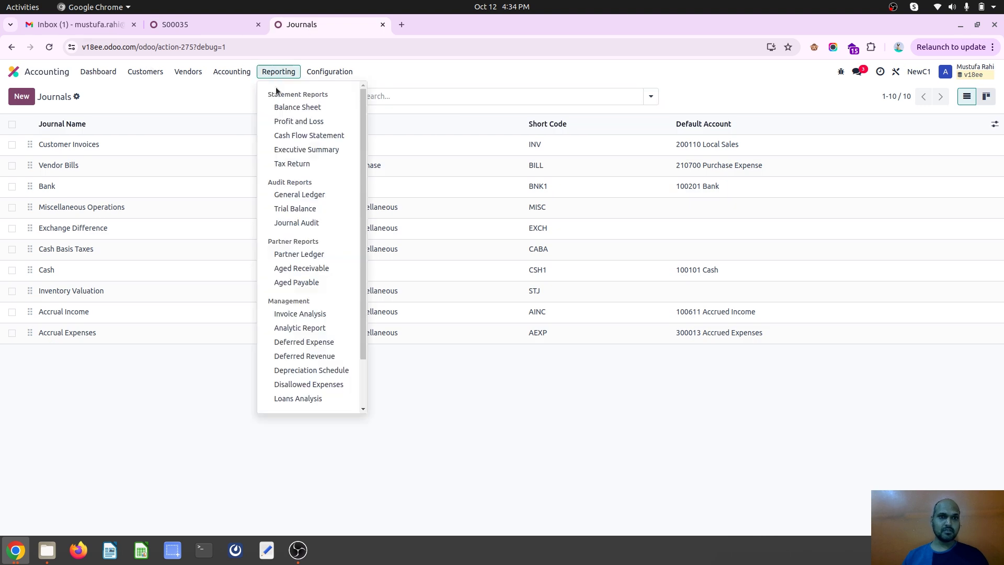
pyautogui.click(296, 119)
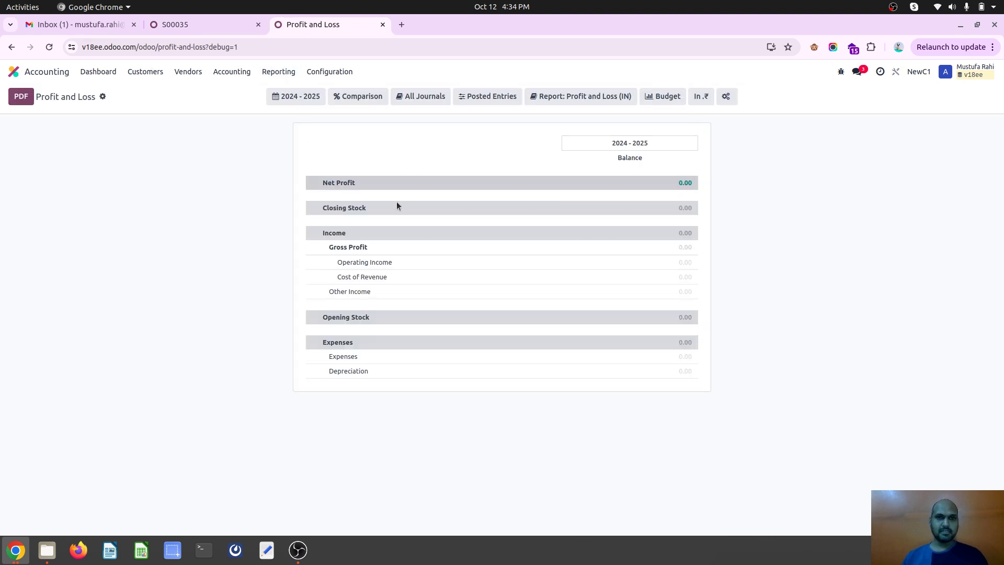
pyautogui.click(221, 26)
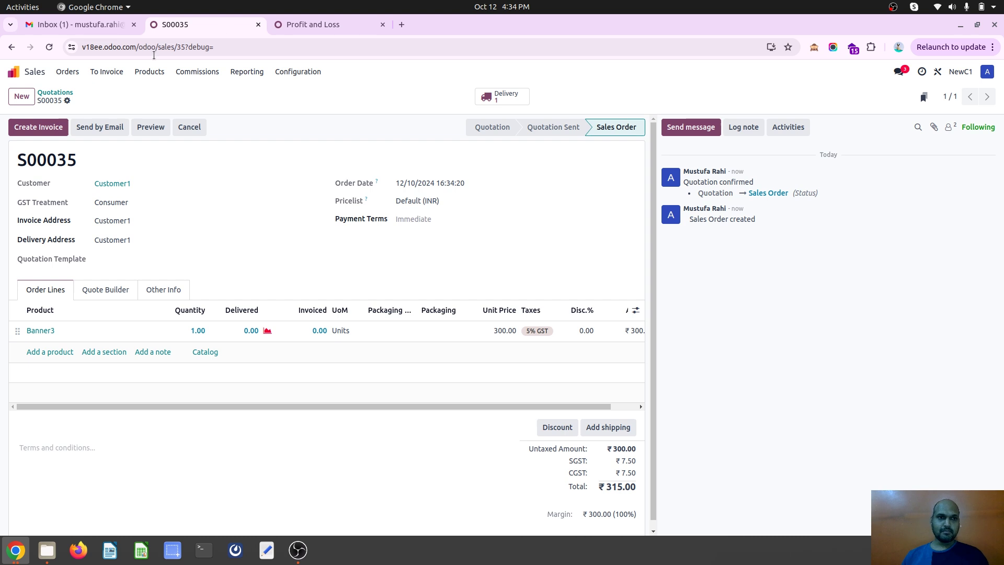
pyautogui.click(67, 100)
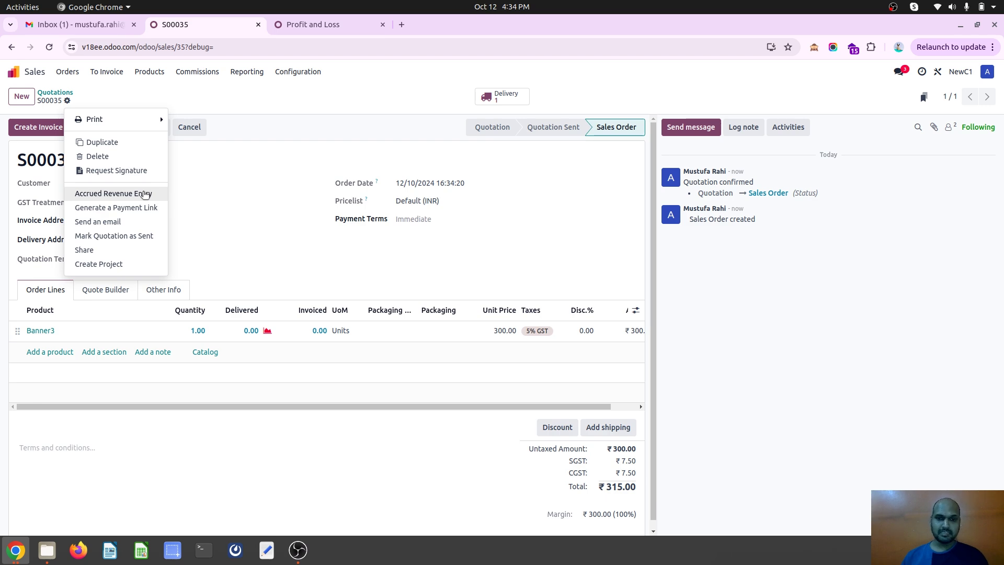
# Step: Start an accrued revenue entry using the Accrual Income journal and account 100611 Accrued Income
pyautogui.click(139, 199)
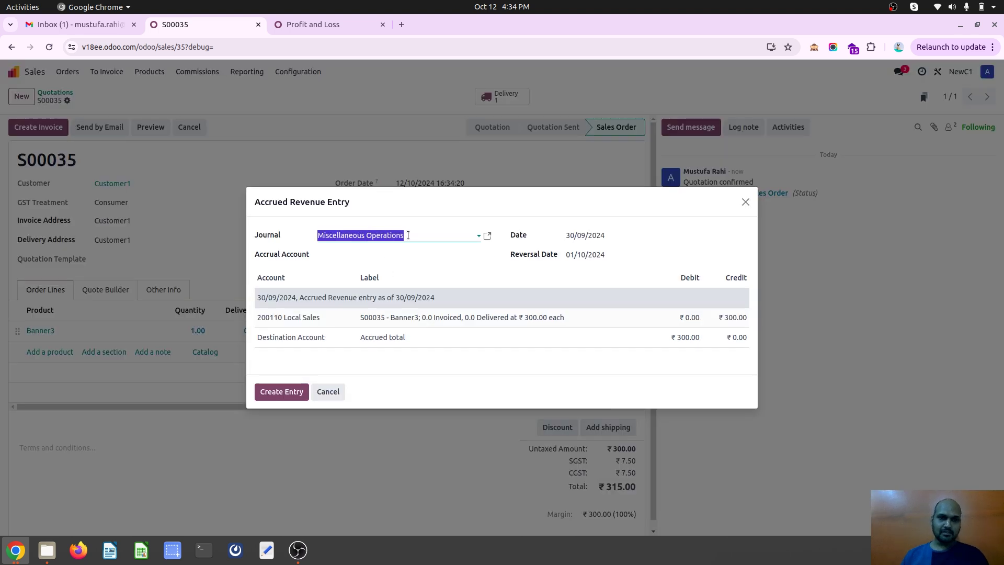
pyautogui.press('BackSpace')
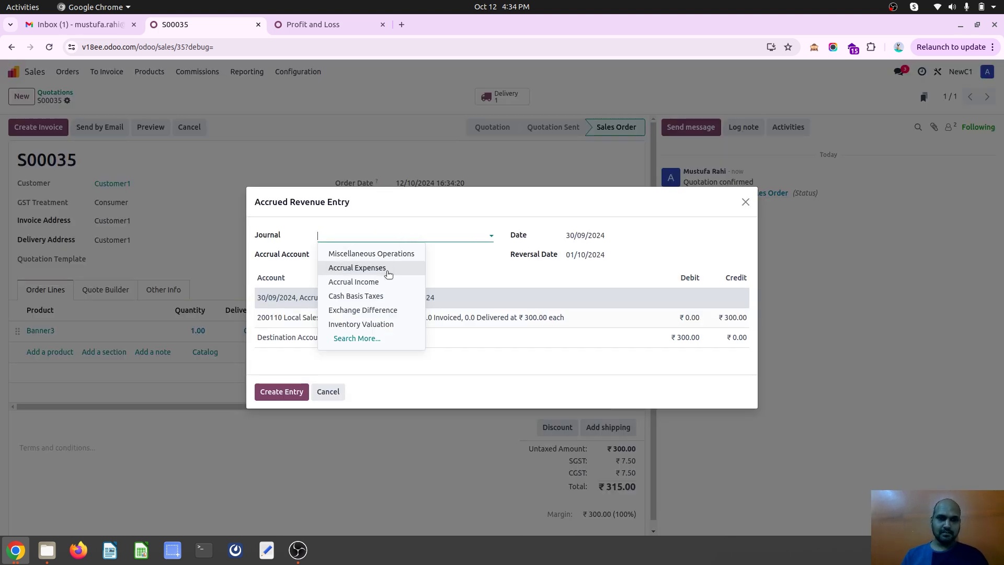
pyautogui.click(387, 282)
pyautogui.click(365, 256)
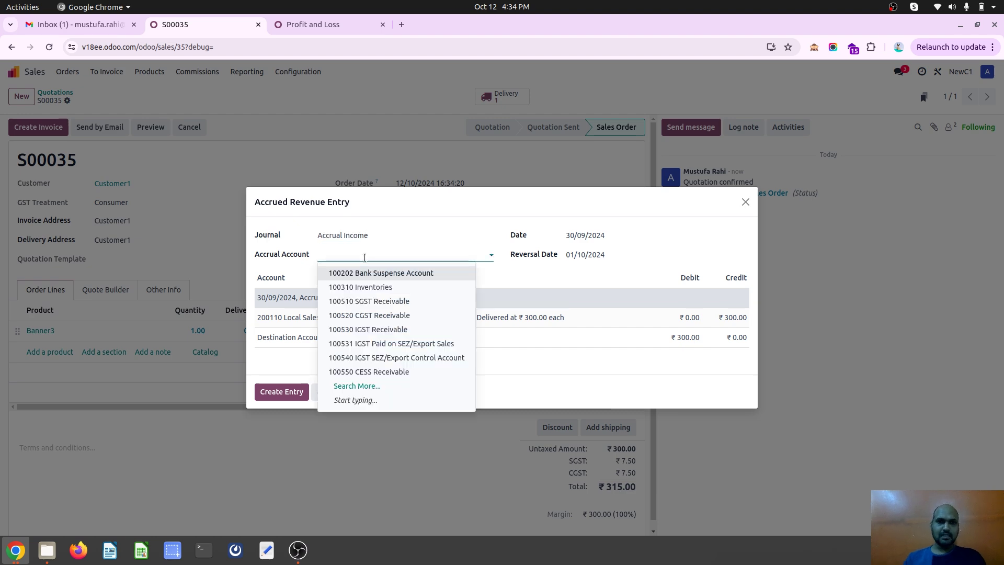
pyautogui.write('ac')
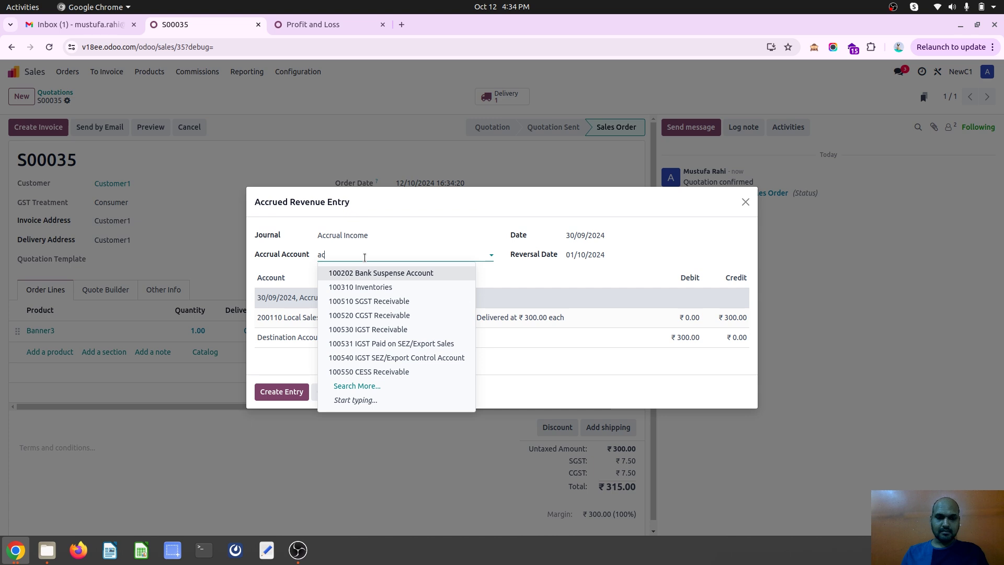
pyautogui.write('cr')
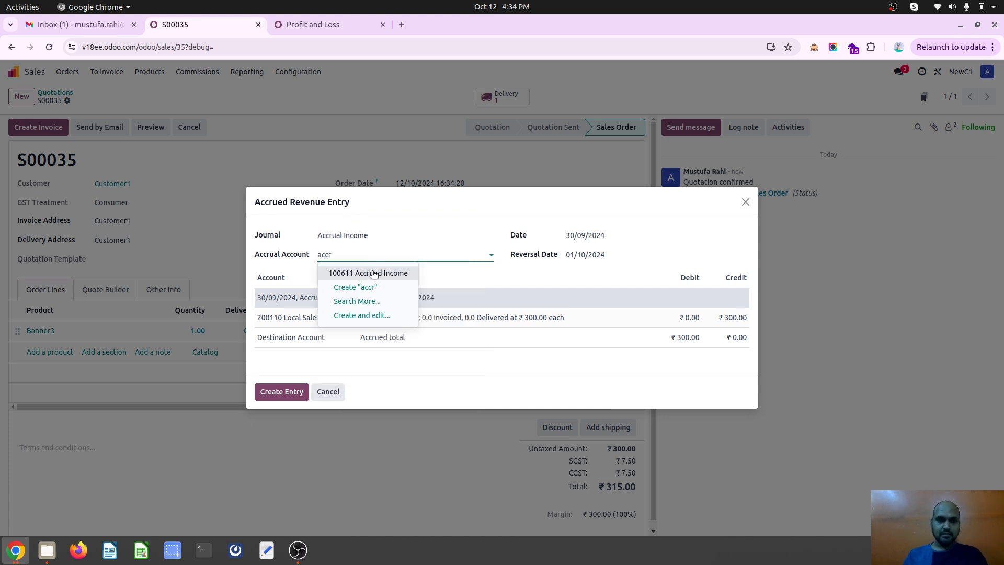
pyautogui.click(383, 274)
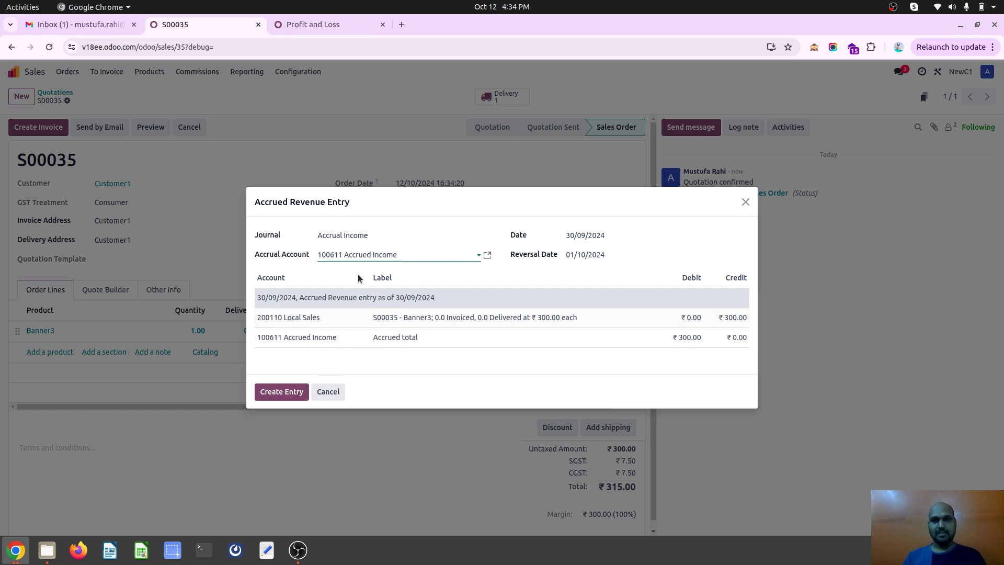
# Step: Date the entry 12/10/2024 with reversal on 31/10/2024 and create it
pyautogui.click(604, 237)
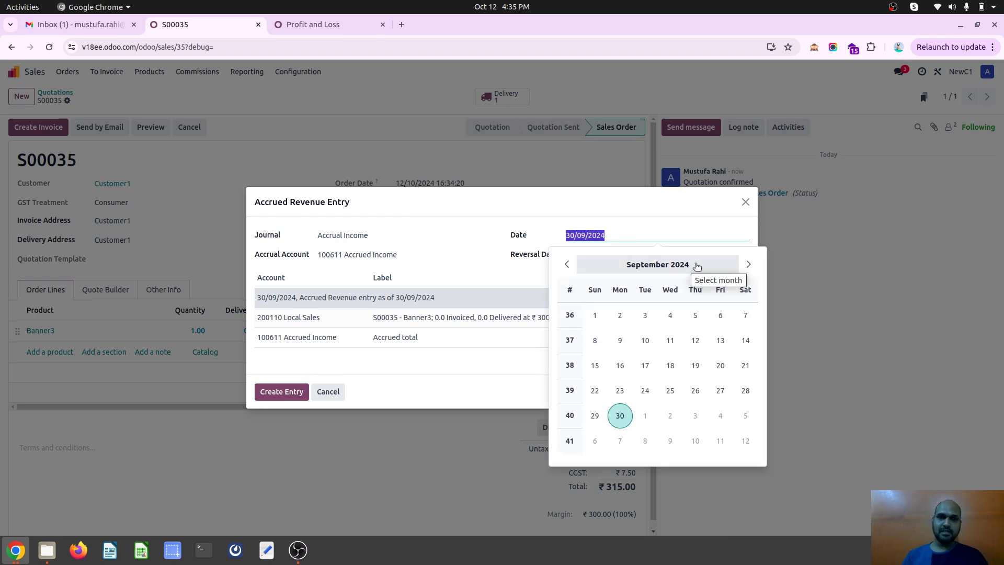
pyautogui.click(749, 264)
pyautogui.click(746, 340)
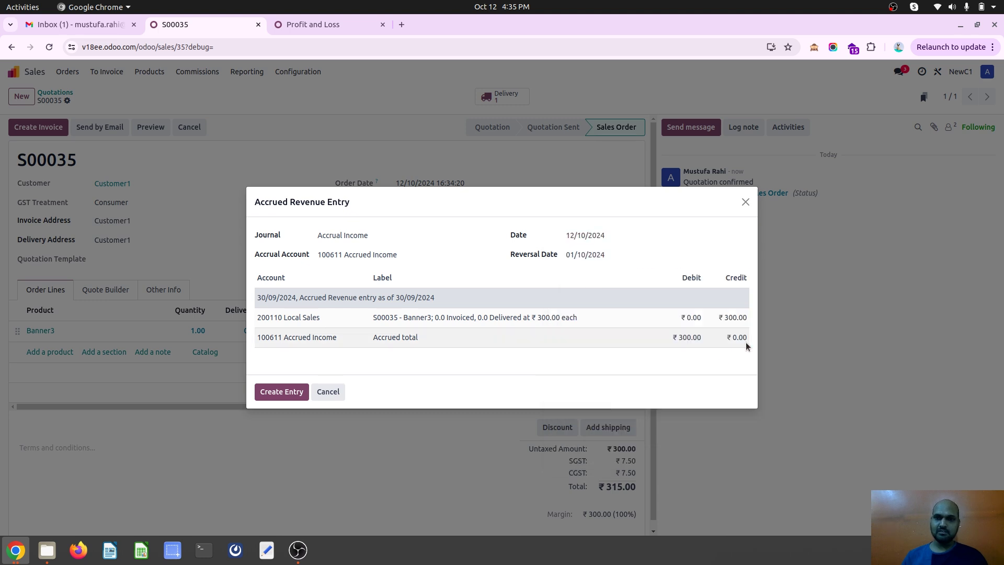
pyautogui.click(599, 255)
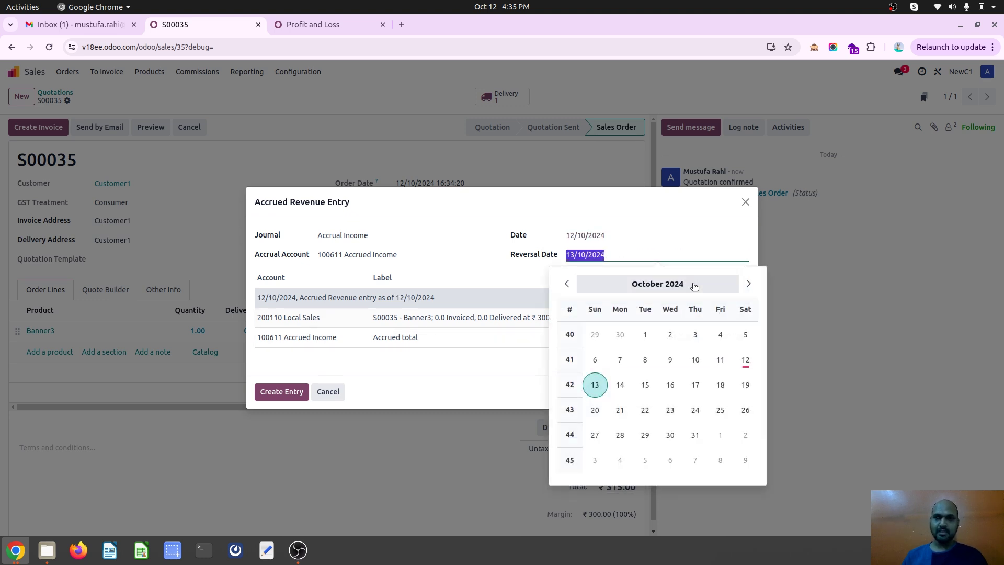
pyautogui.click(749, 284)
pyautogui.click(750, 284)
pyautogui.click(750, 284)
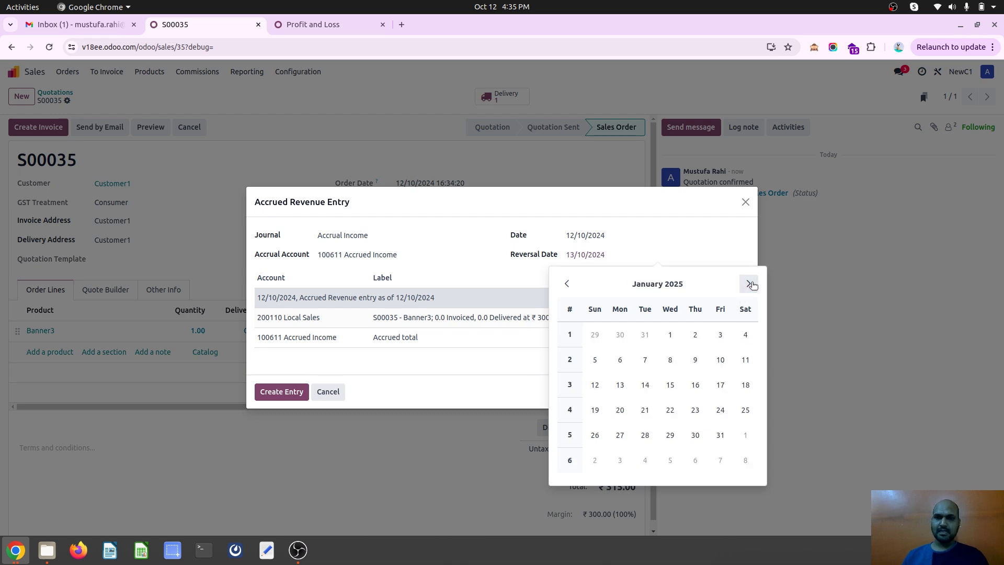
pyautogui.click(566, 284)
pyautogui.click(566, 284)
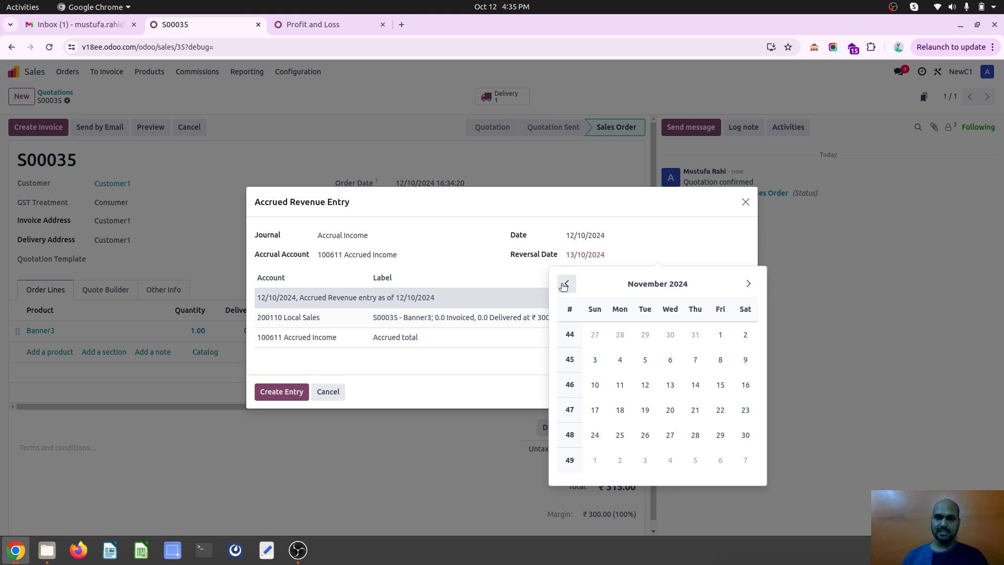
pyautogui.click(565, 284)
pyautogui.click(695, 435)
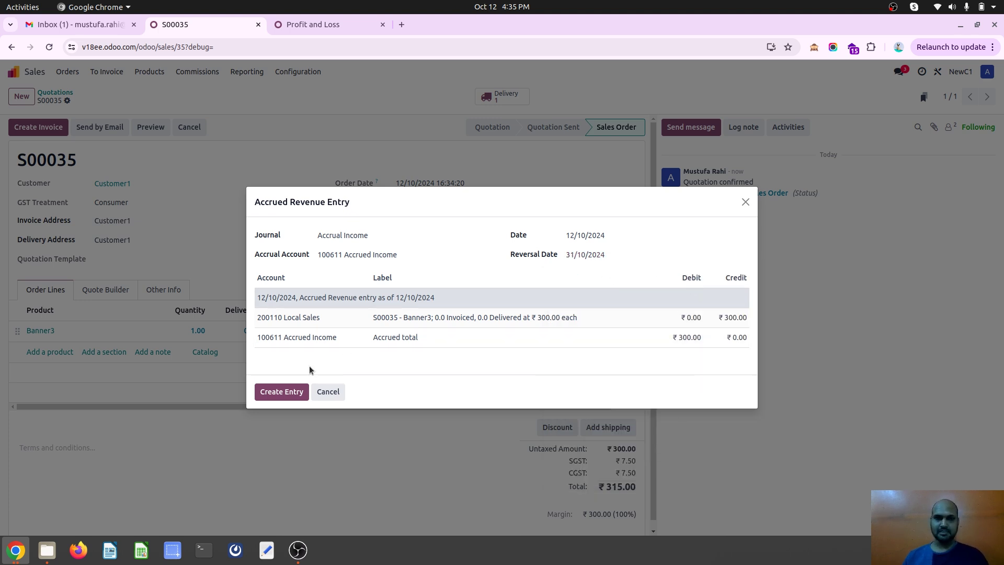
pyautogui.click(293, 396)
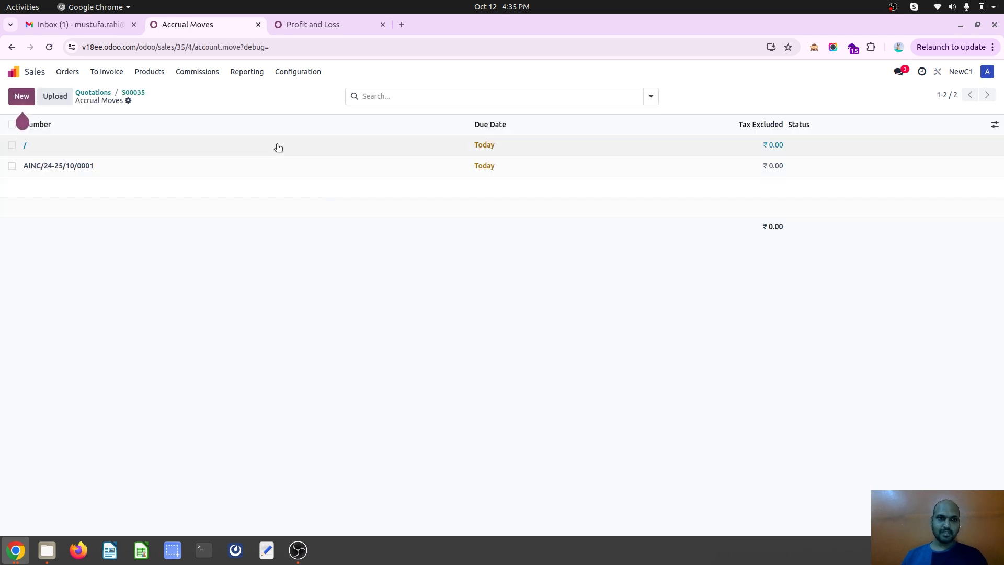
# Step: Inspect the draft reversal entry, then view posted entry AINC/24-25/10/0001
pyautogui.click(279, 149)
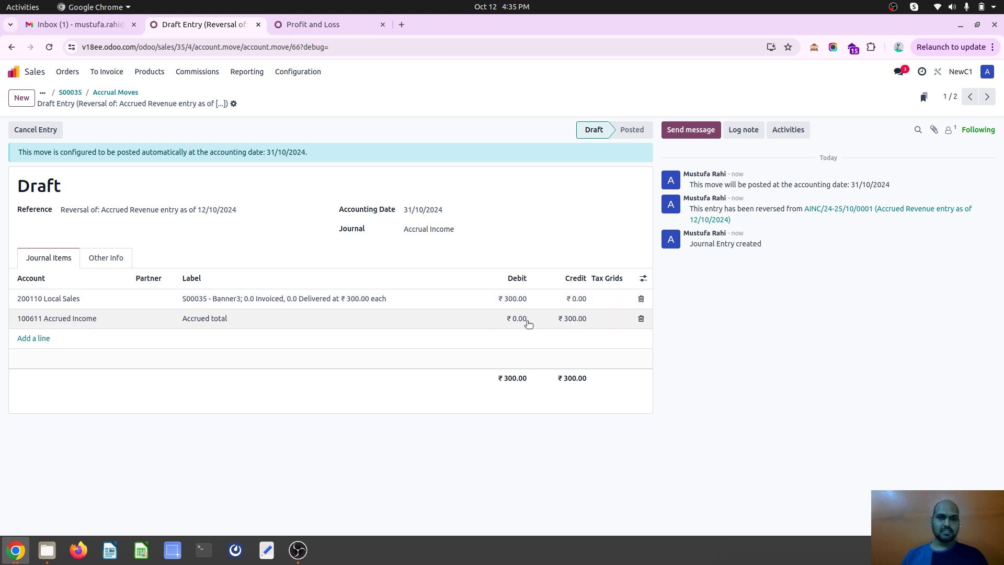
pyautogui.click(985, 97)
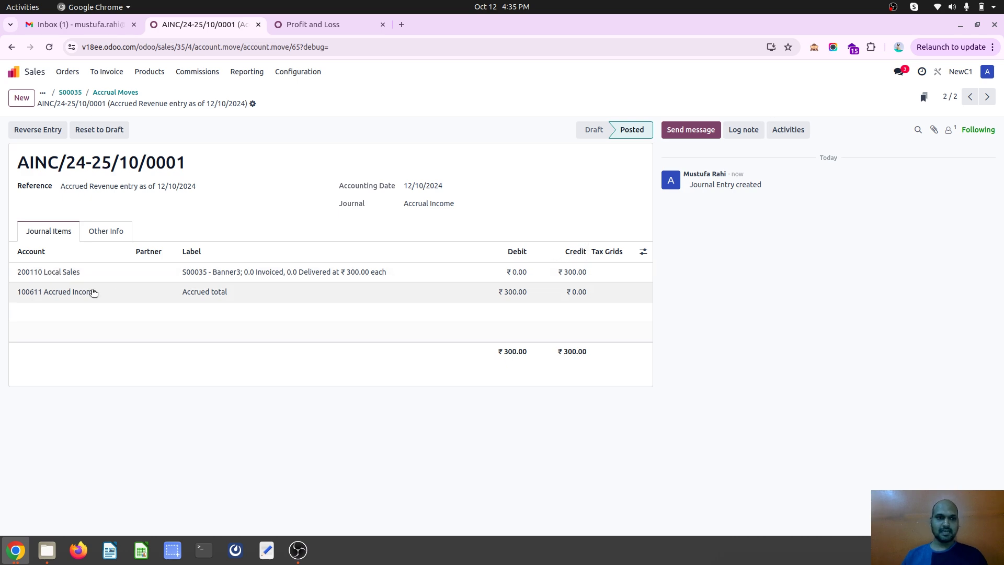
# Step: Reload the Profit and Loss report to pick up the new accrual entry
pyautogui.click(326, 26)
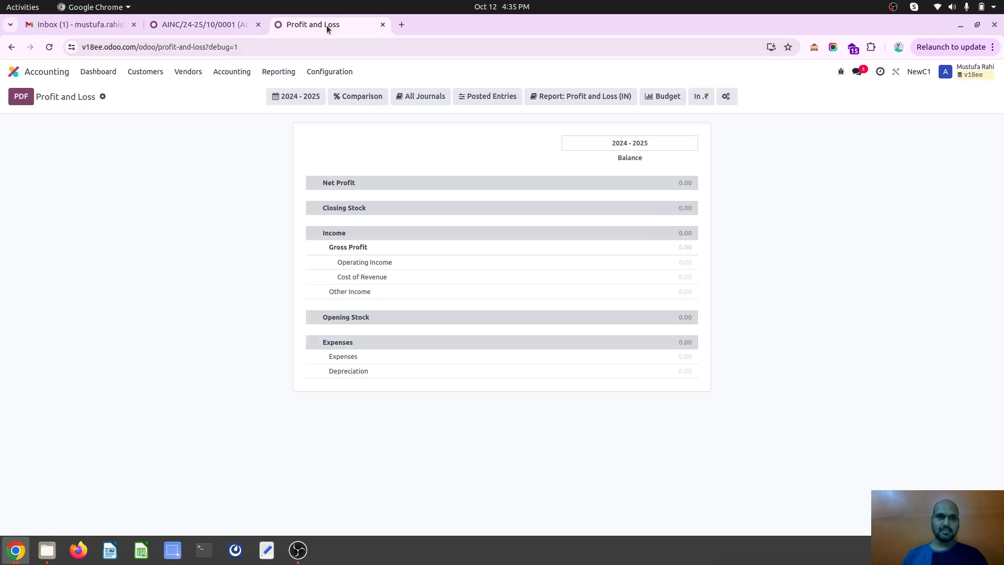
pyautogui.click(340, 47)
pyautogui.press('Return')
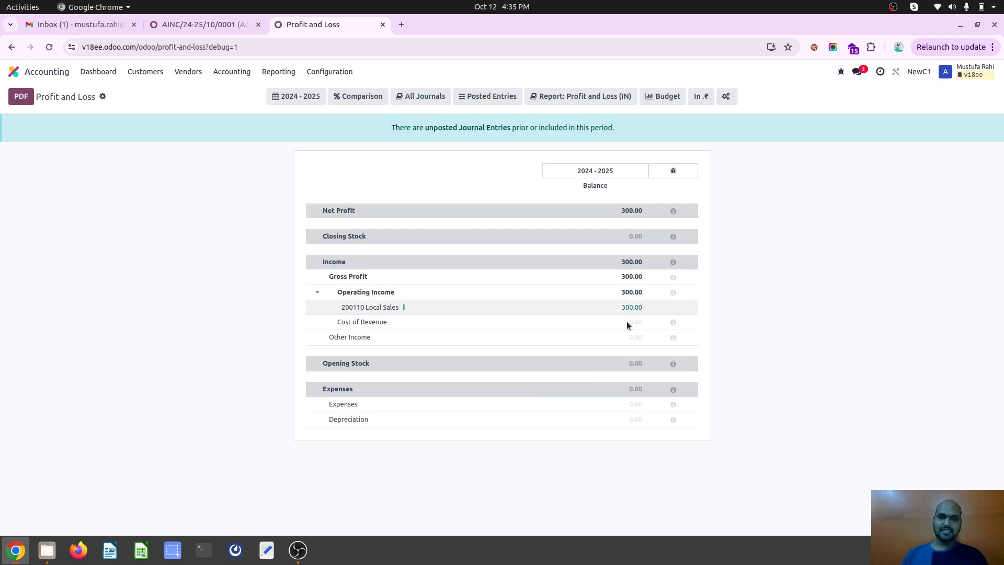
# Step: Show the 200110 Local Sales General Ledger including draft entries, then return to AINC/24-25/10/0001
pyautogui.click(403, 308)
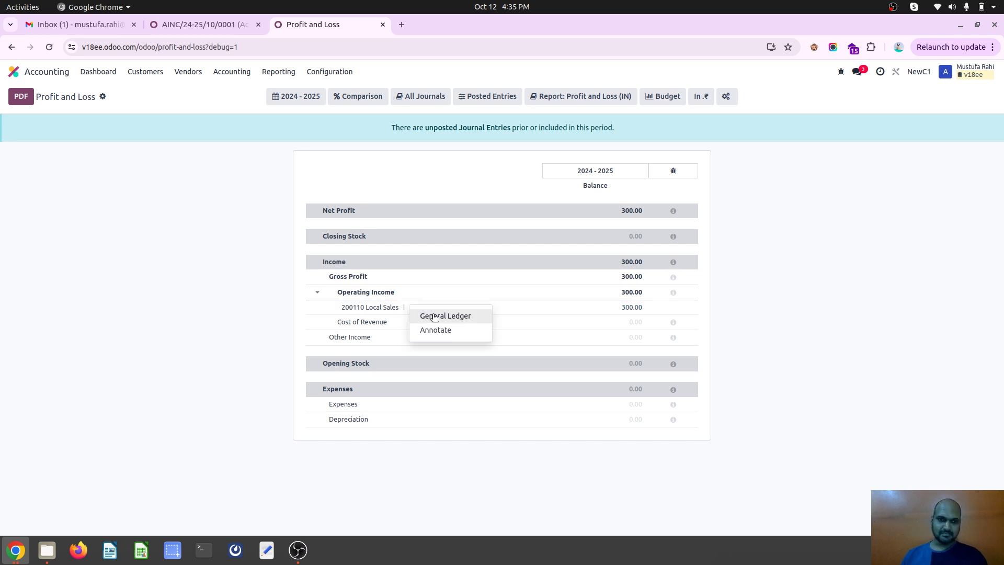
pyautogui.click(434, 317)
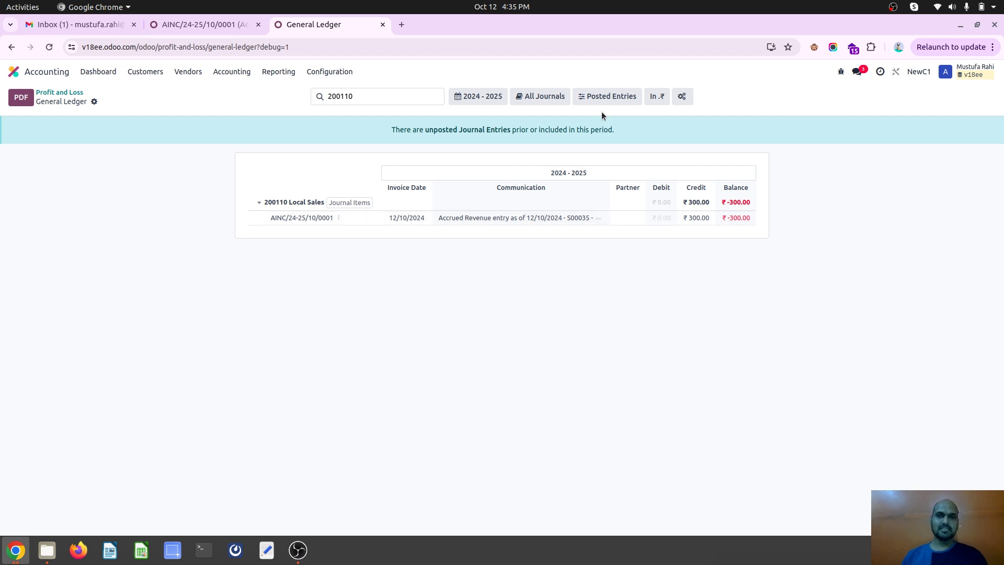
pyautogui.click(607, 97)
pyautogui.click(614, 120)
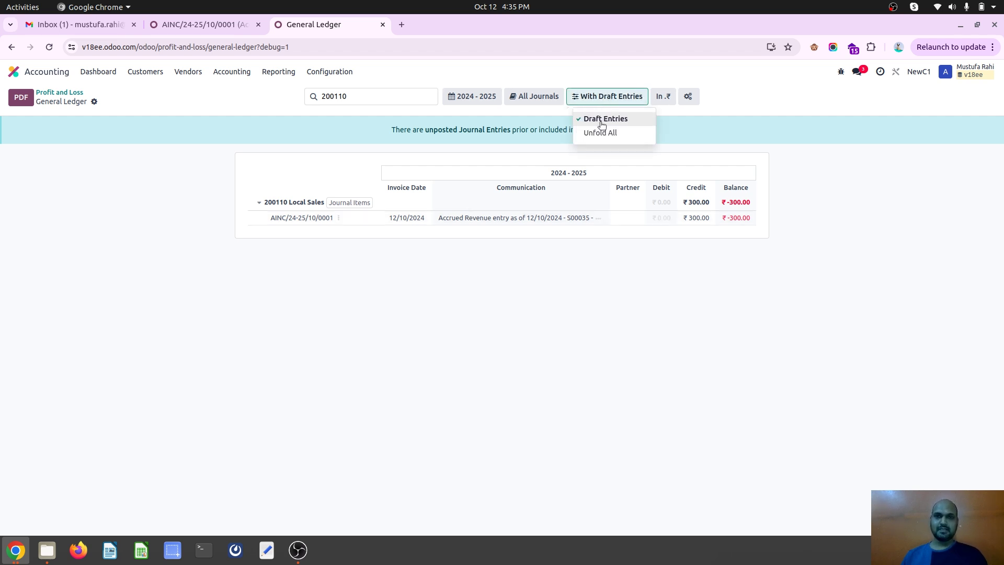
pyautogui.click(352, 159)
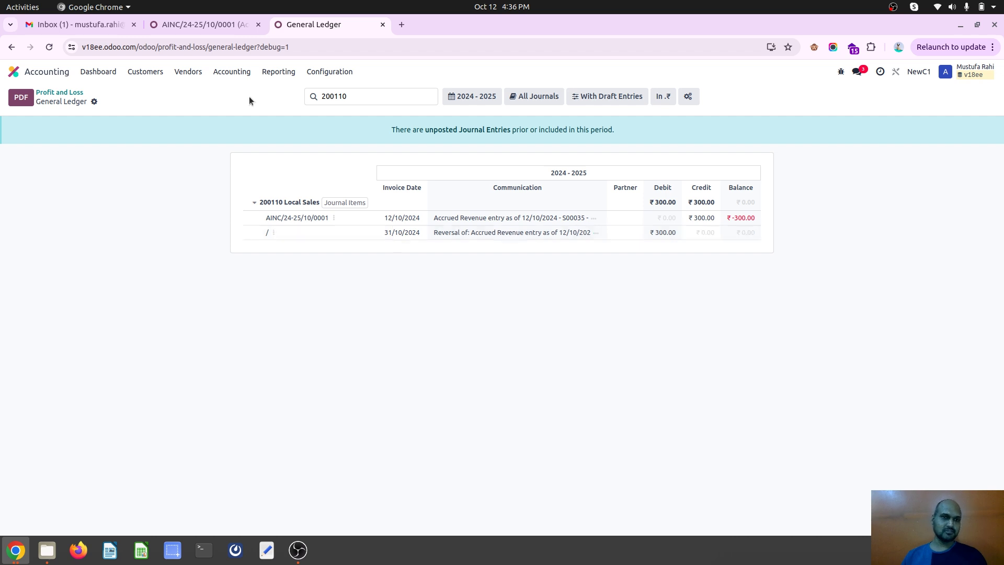
pyautogui.moveTo(205, 28)
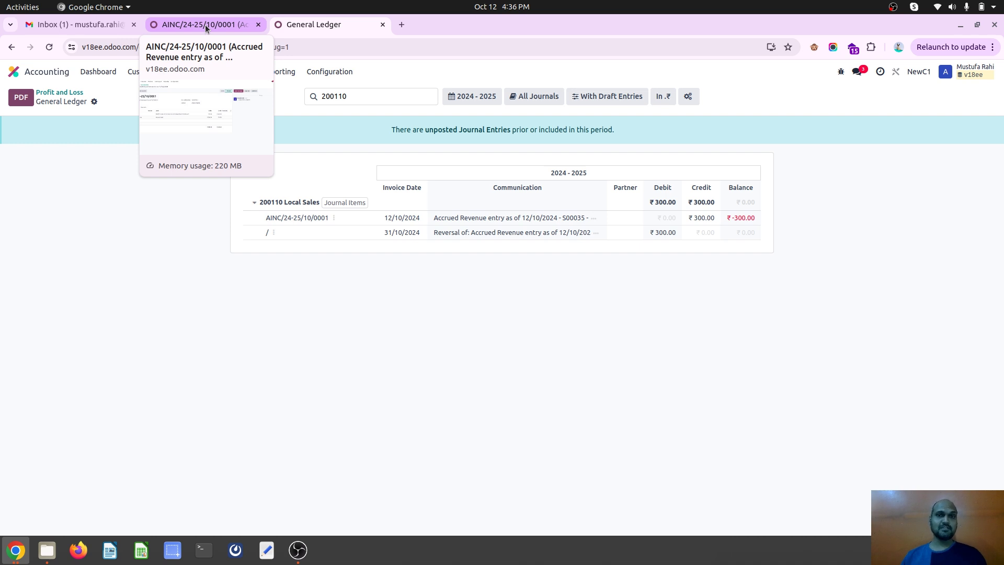
pyautogui.click(206, 26)
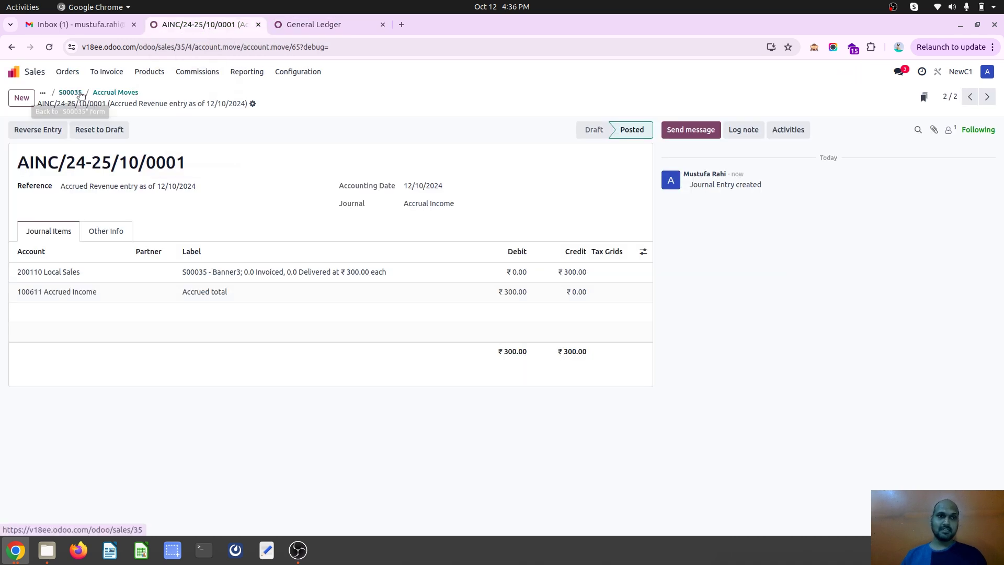
# Step: Open purchase order P00011 in Purchase and start an accrued expense entry for it
pyautogui.click(100, 94)
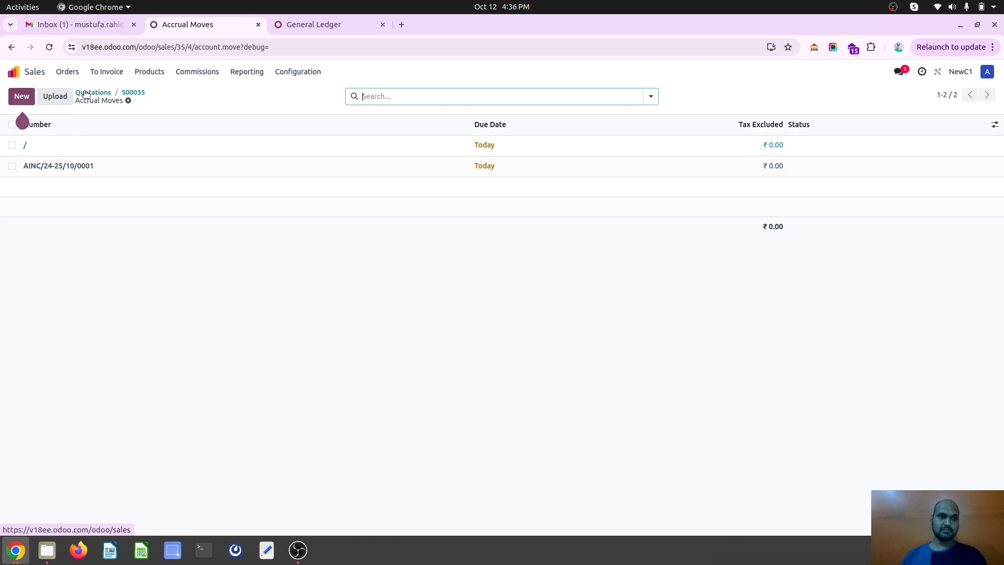
pyautogui.click(135, 94)
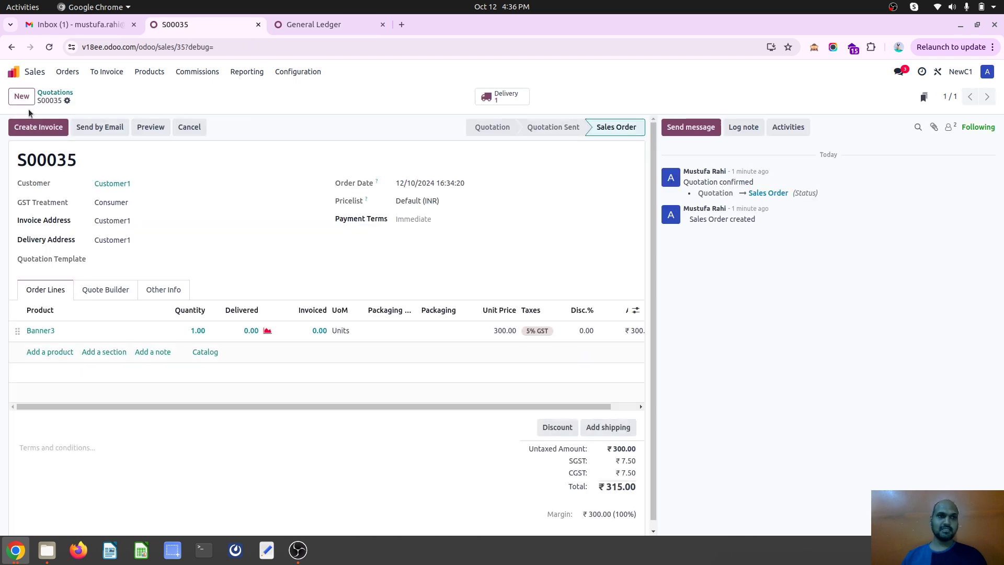
pyautogui.click(13, 71)
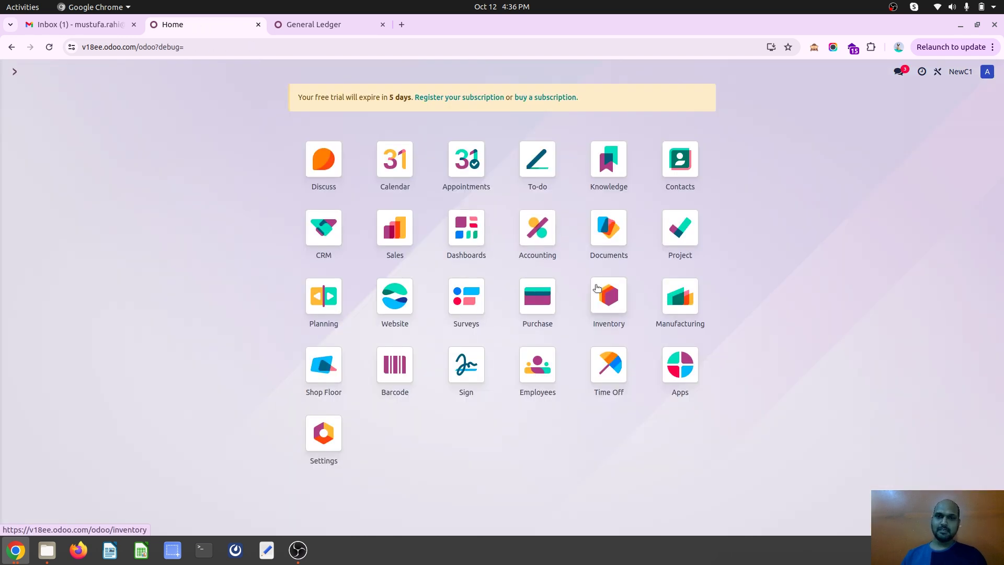
pyautogui.click(537, 296)
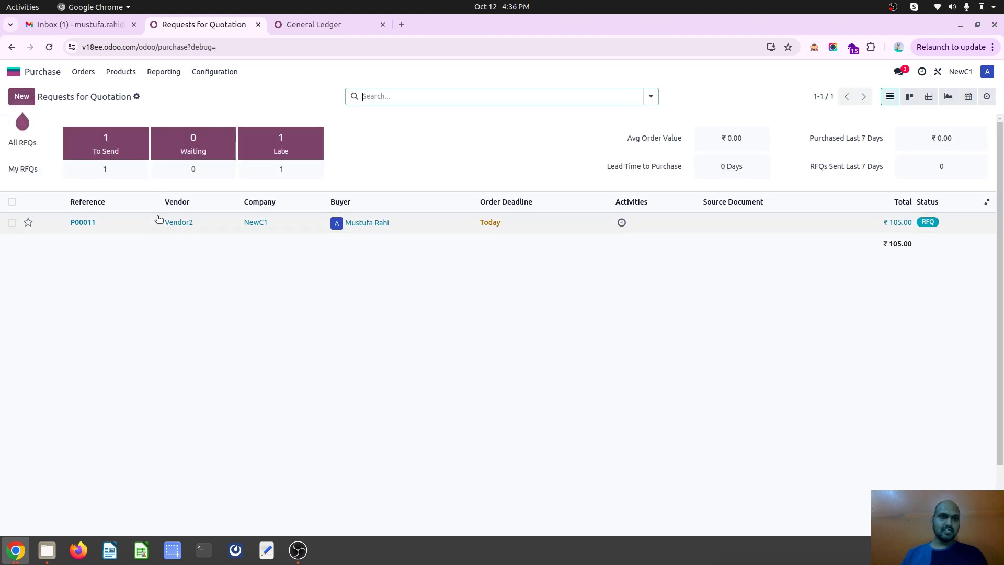
pyautogui.click(163, 223)
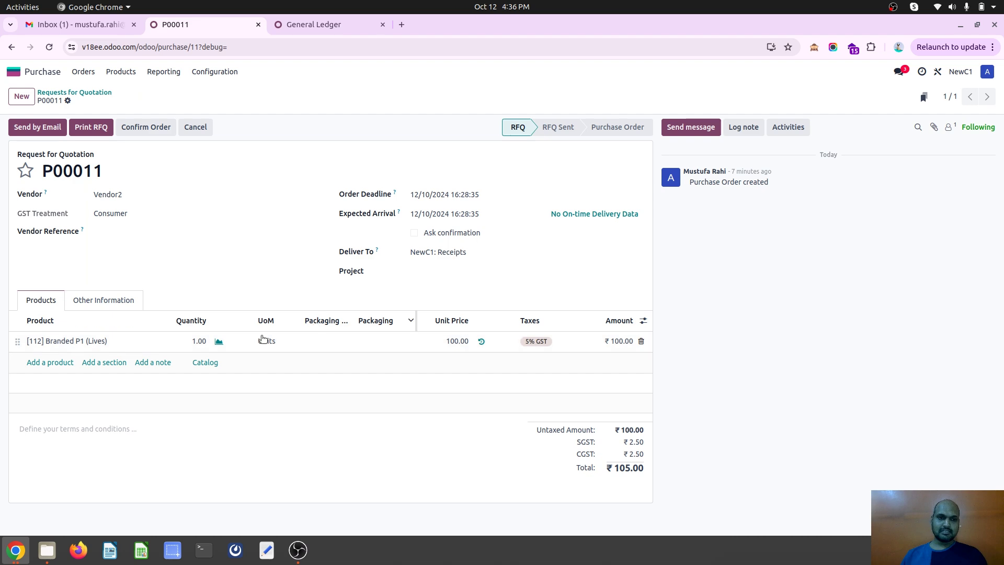
pyautogui.click(68, 100)
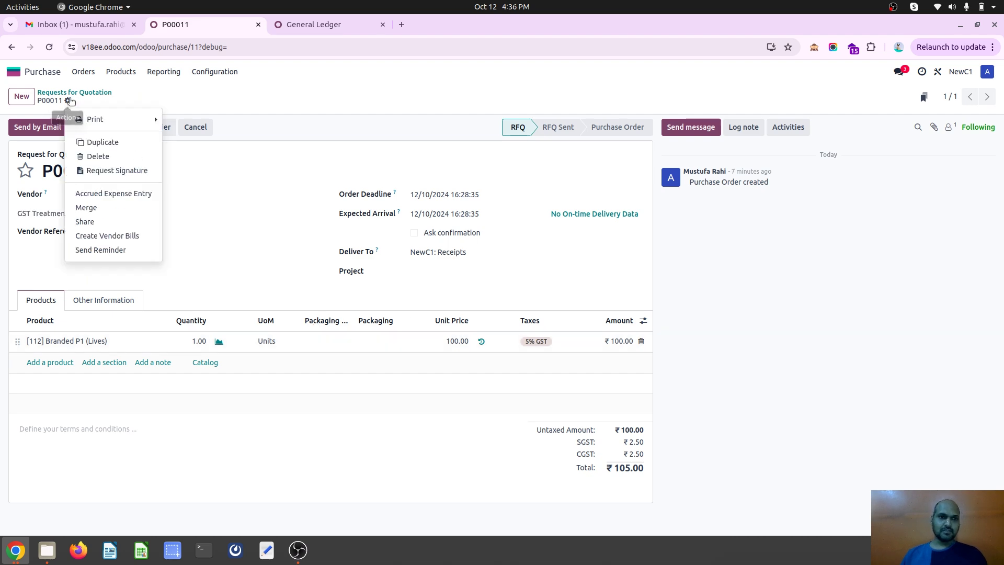
pyautogui.click(116, 194)
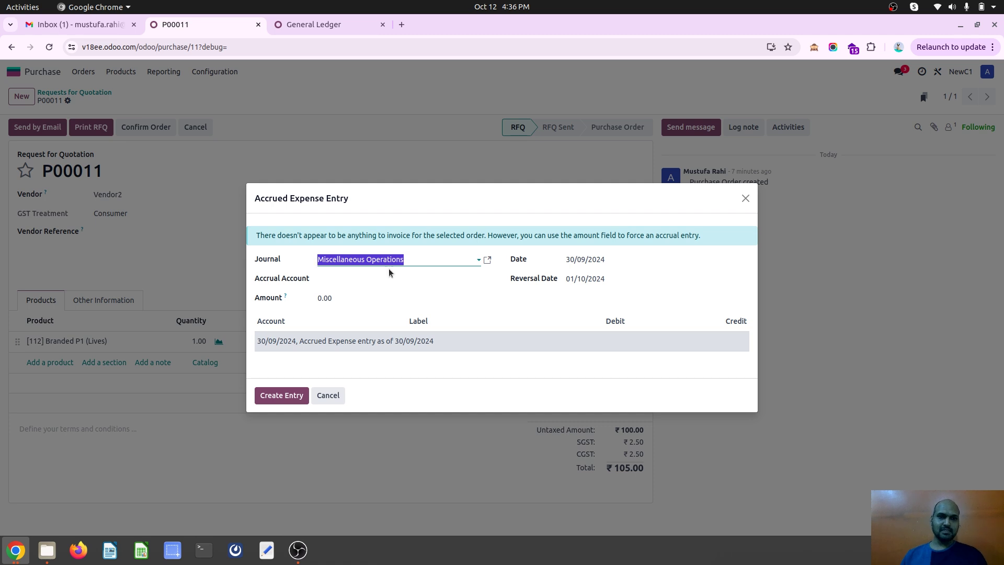
# Step: Set the accrual account to 300013 Accrued Expenses and the amount to 100
pyautogui.press('BackSpace')
pyautogui.write('a')
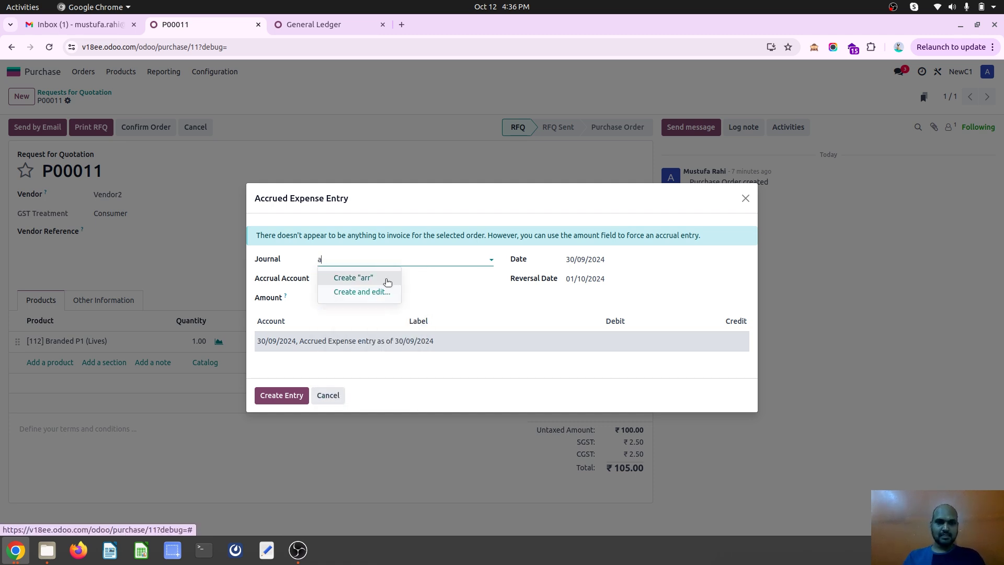
pyautogui.write('rrcc')
pyautogui.press('Escape')
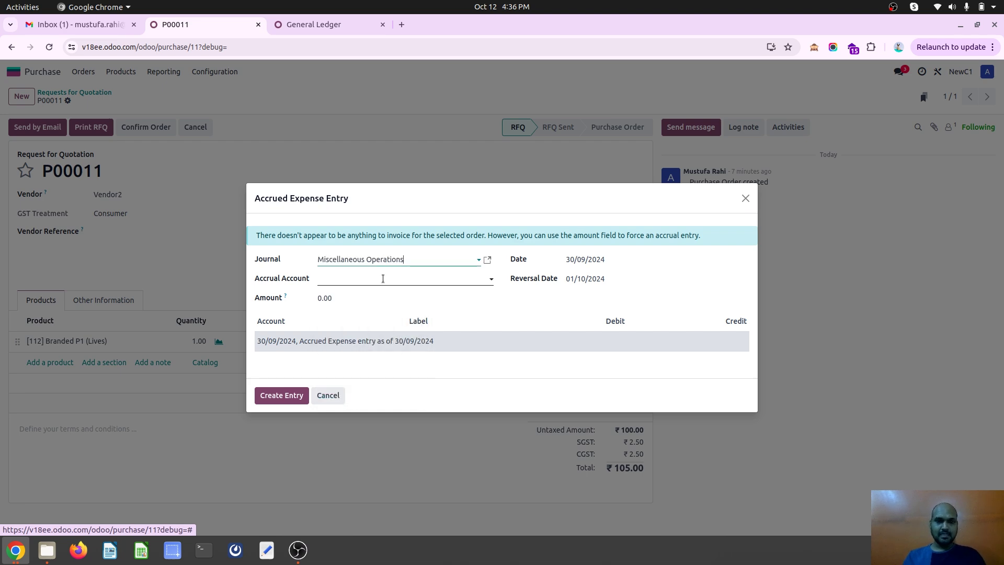
pyautogui.click(382, 279)
pyautogui.write('exp')
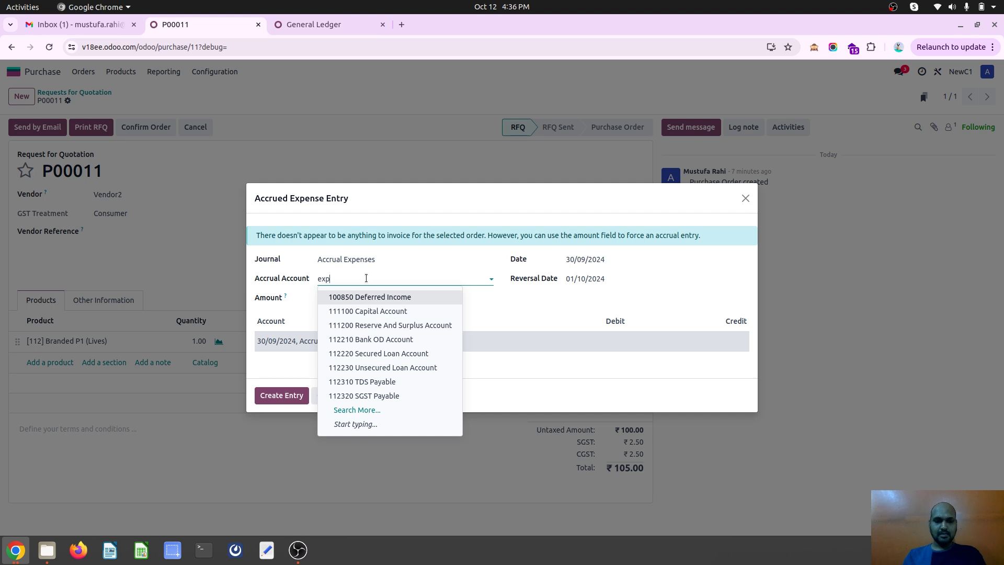
pyautogui.write('e')
pyautogui.click(400, 324)
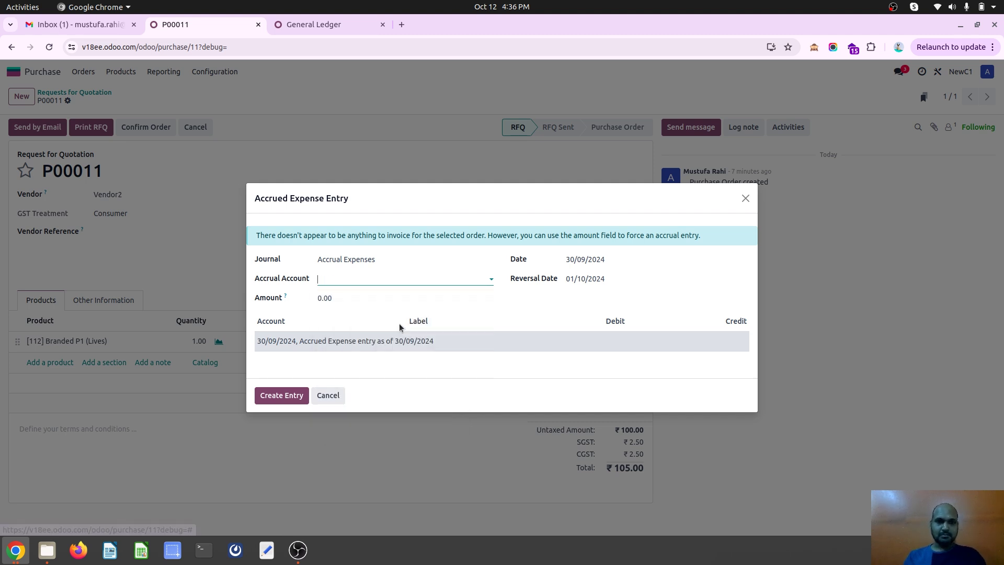
pyautogui.click(351, 298)
pyautogui.write('100')
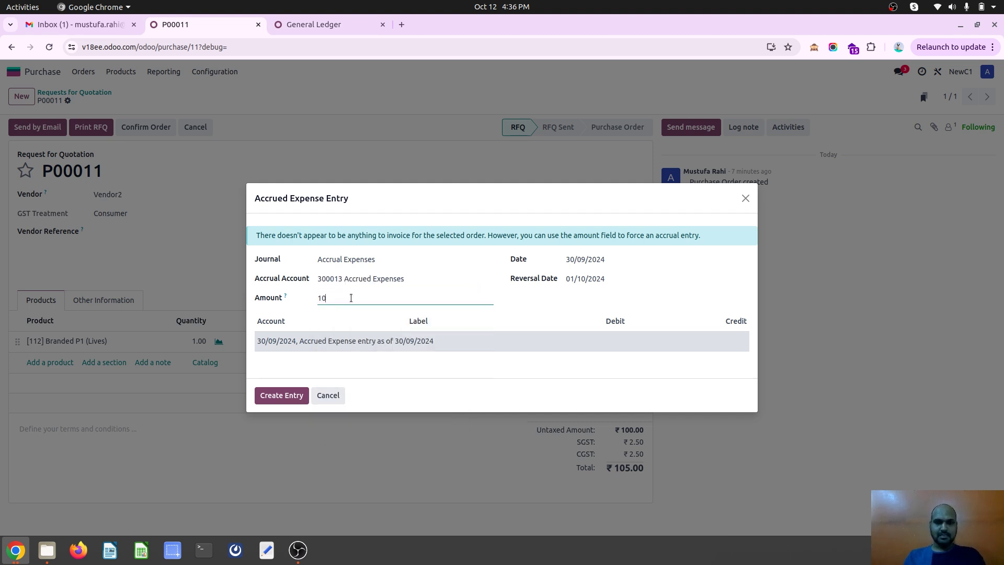
pyautogui.press('Tab')
# Step: Date the entry 12/10/2024 with reversal on 31/10/2024 and create it
pyautogui.click(603, 246)
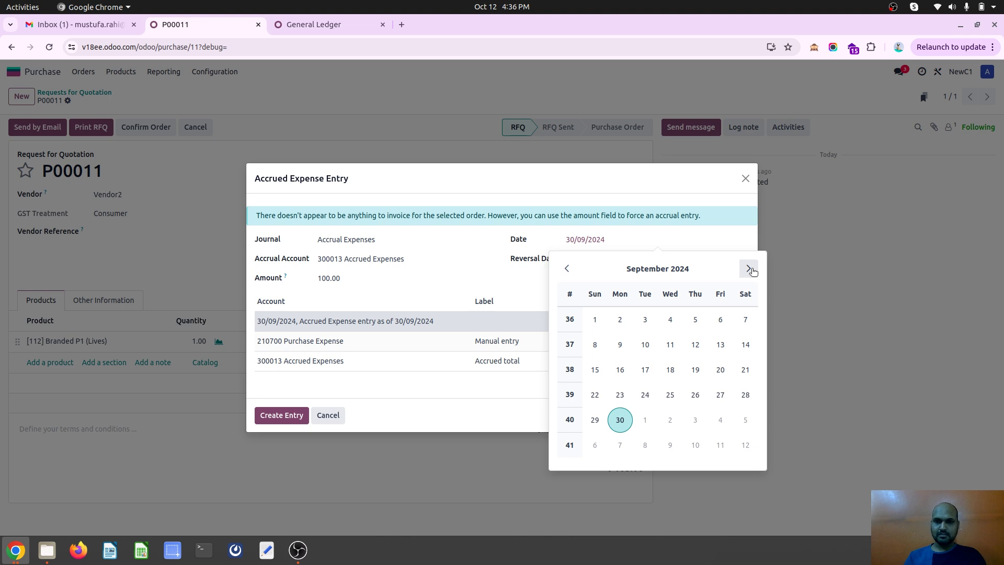
pyautogui.click(749, 268)
pyautogui.click(745, 344)
pyautogui.click(614, 263)
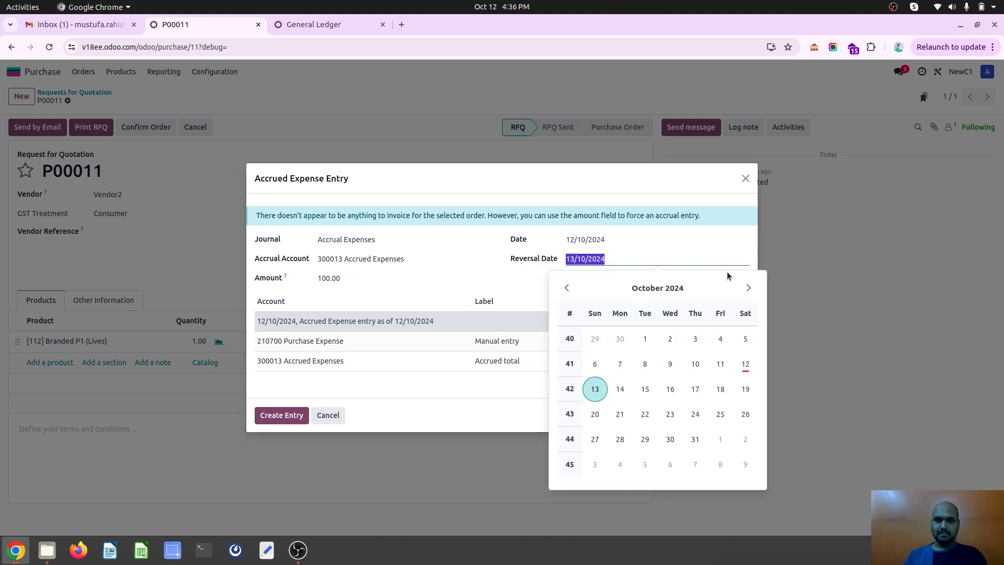
pyautogui.click(694, 439)
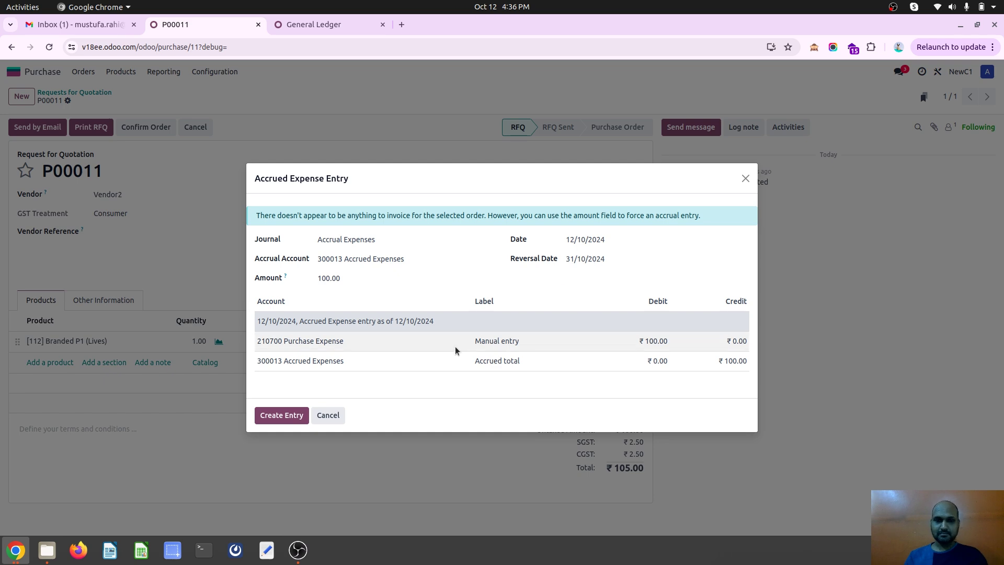
pyautogui.click(281, 414)
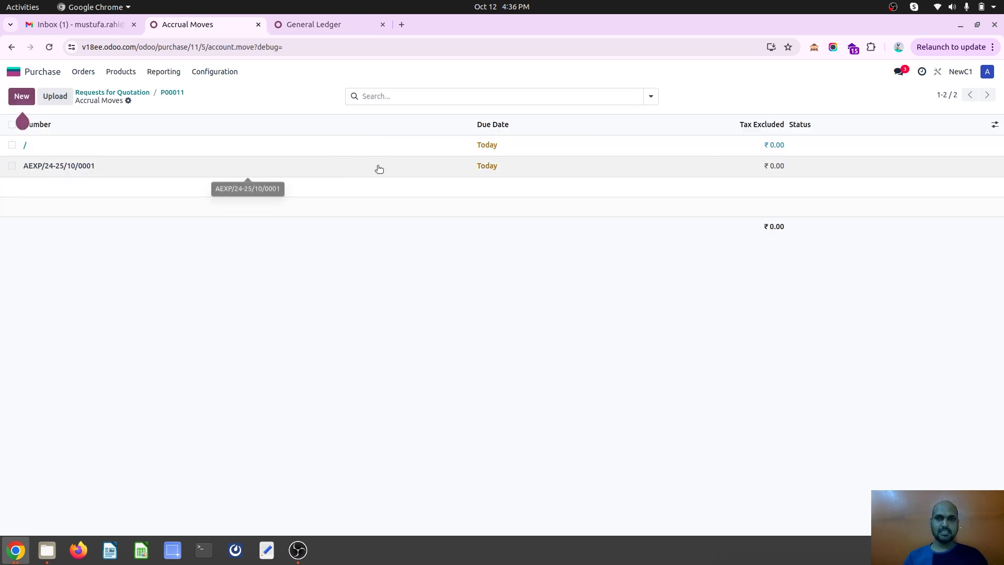
# Step: Review posted AEXP/24-25/10/0001 and its draft reversal, then return to the General Ledger
pyautogui.click(378, 166)
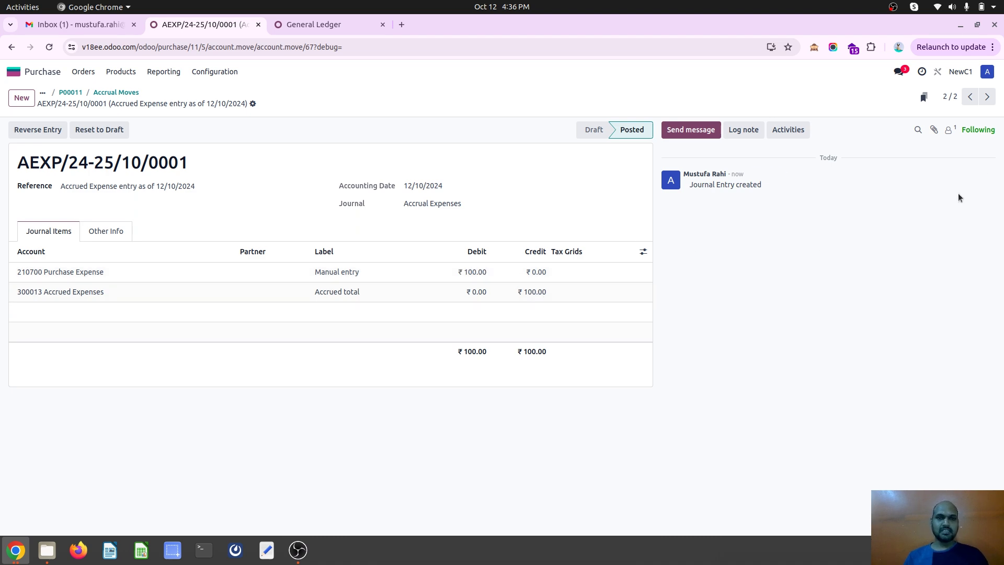
pyautogui.click(970, 97)
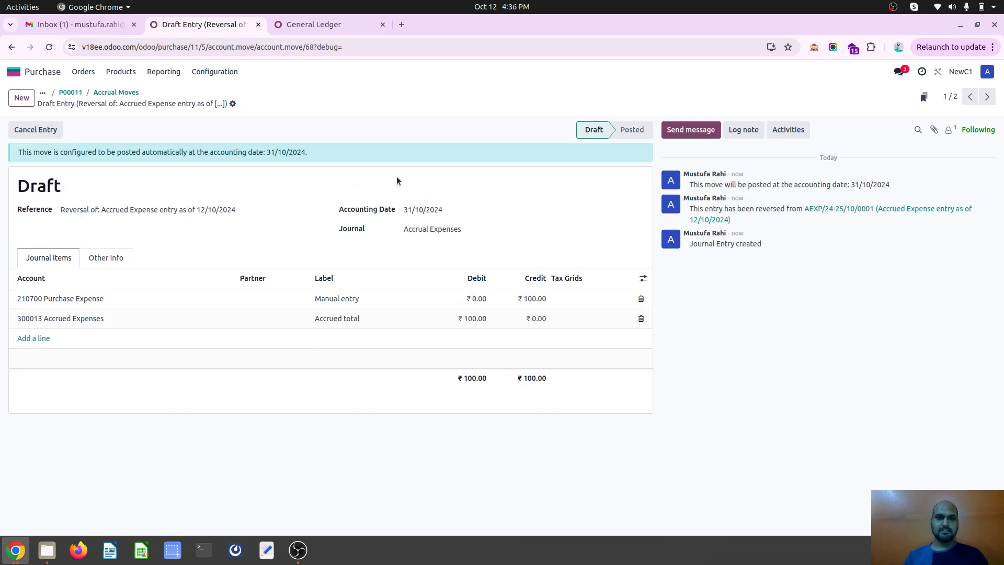
pyautogui.click(71, 92)
pyautogui.click(316, 26)
pyautogui.click(337, 46)
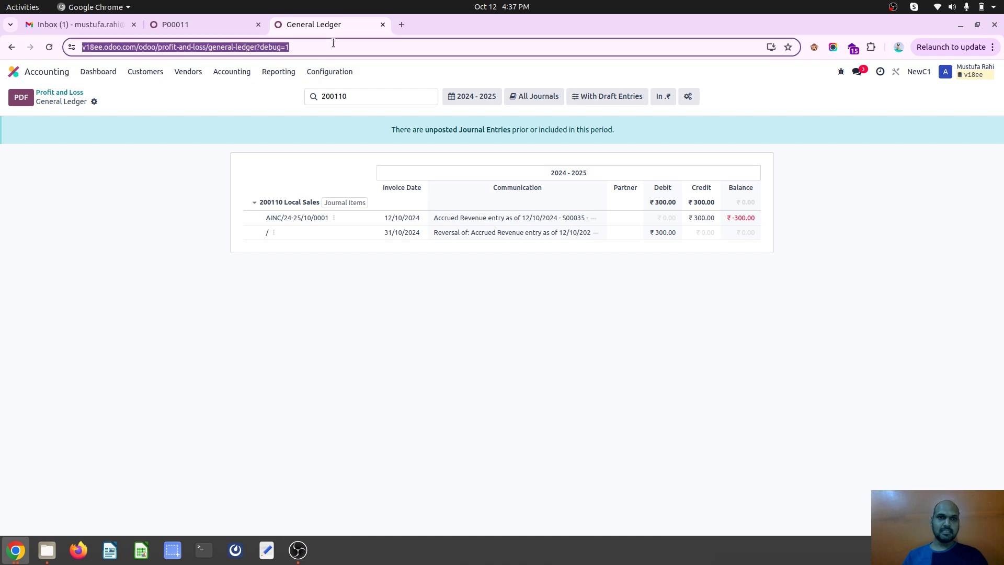
# Step: Reload and open the Profit and Loss report with the Expenses section unfolded
pyautogui.press('Return')
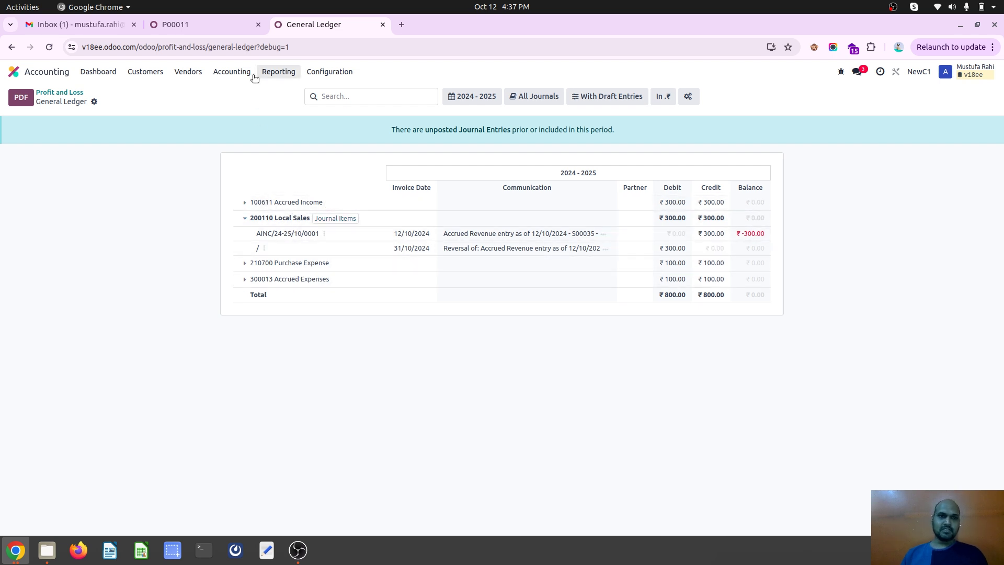
pyautogui.click(275, 73)
pyautogui.click(60, 93)
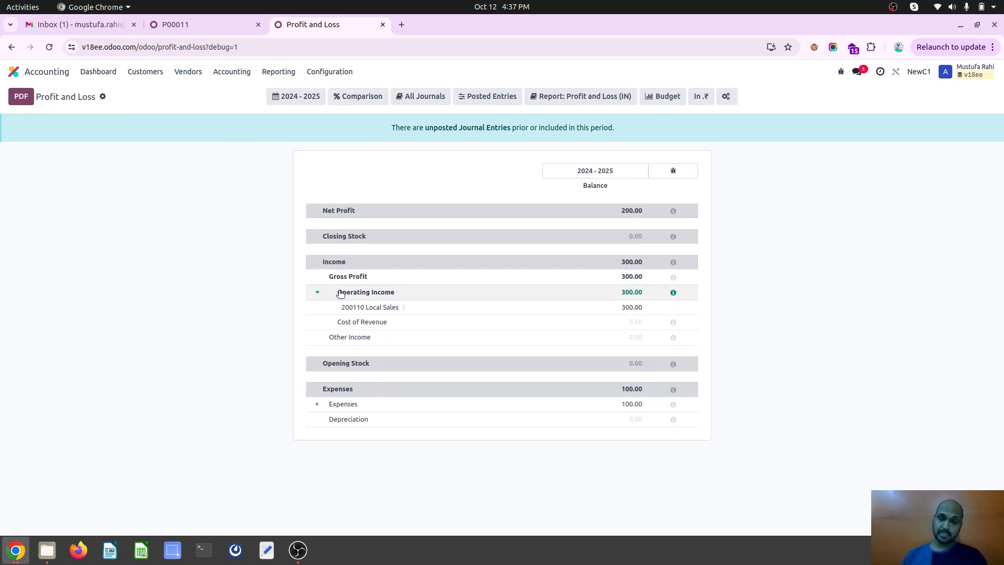
pyautogui.click(316, 404)
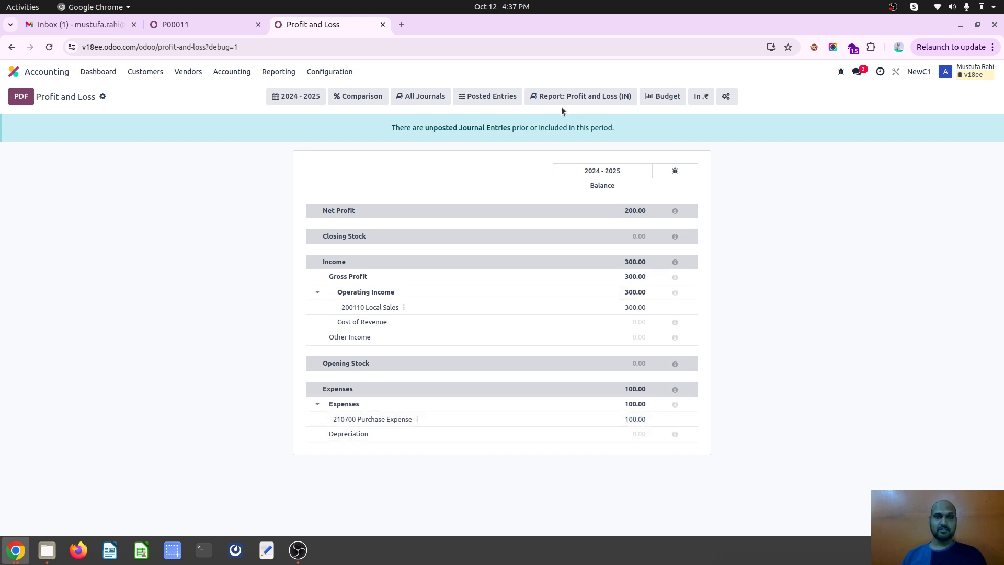
# Step: Include draft entries so net profit, Local Sales and Purchase Expense show 0.00
pyautogui.click(587, 99)
pyautogui.click(587, 99)
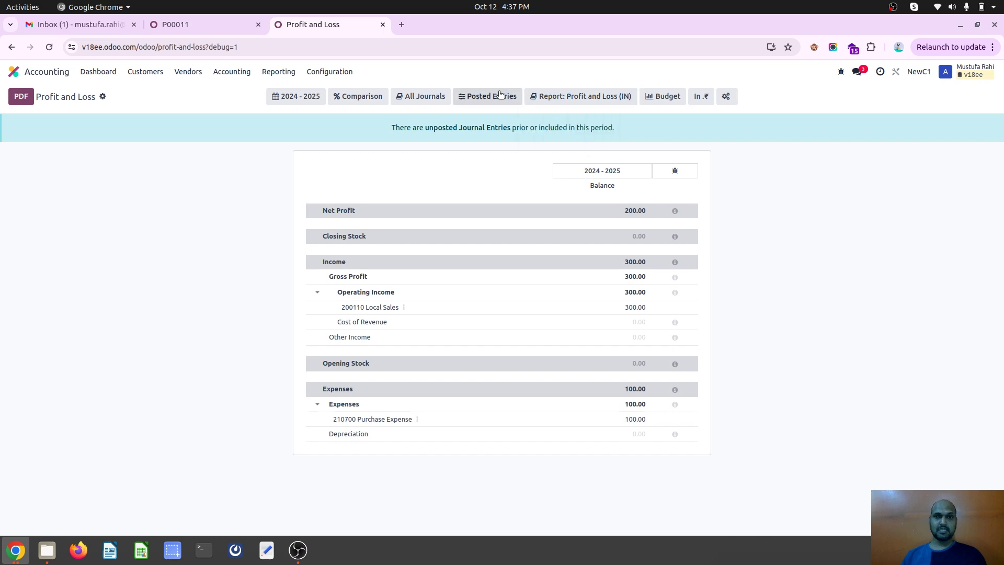
pyautogui.click(507, 96)
pyautogui.click(486, 118)
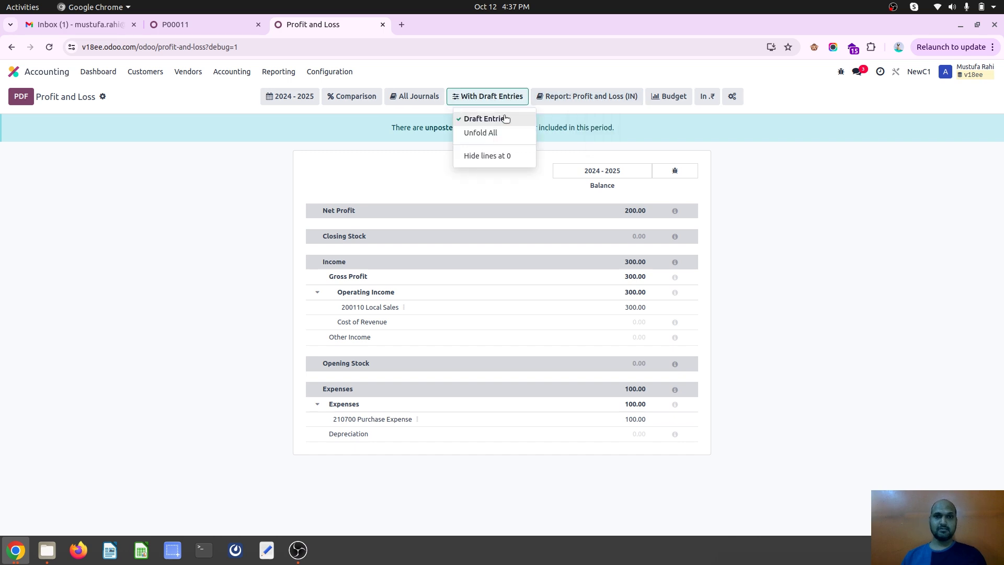
pyautogui.click(223, 273)
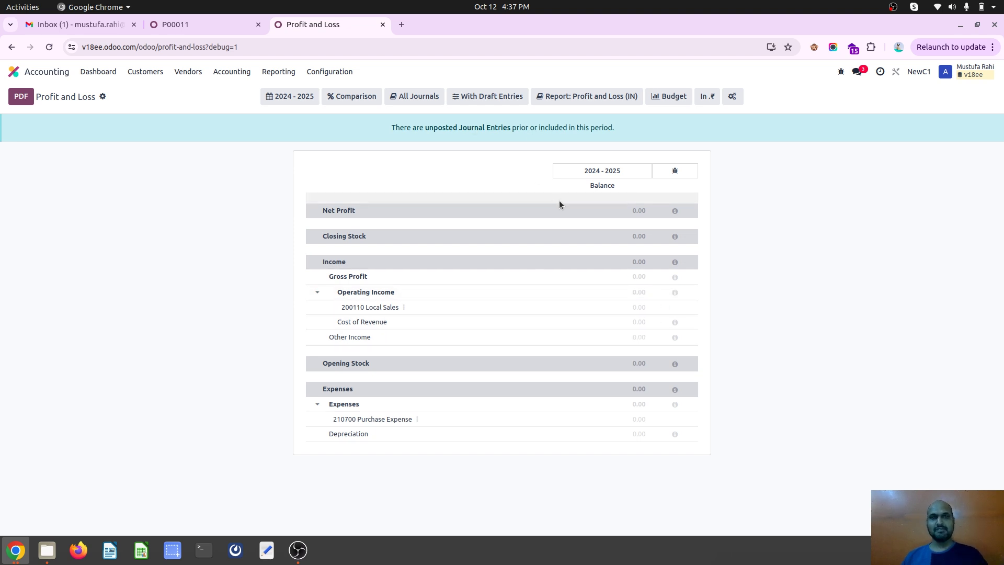
# Step: Confirm P00011 as a purchase order and check its receipt Stock/IN/00001
pyautogui.click(190, 17)
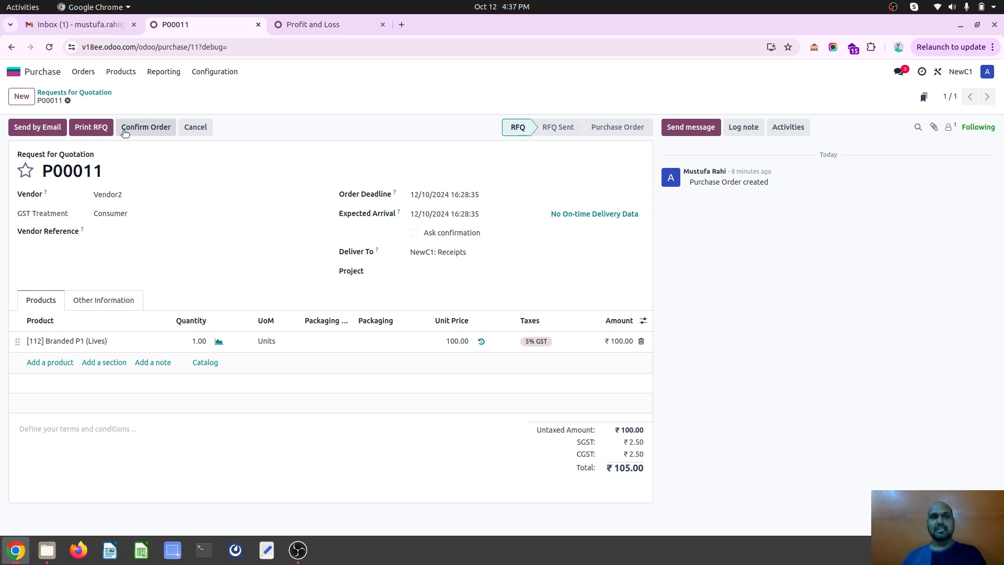
pyautogui.click(150, 129)
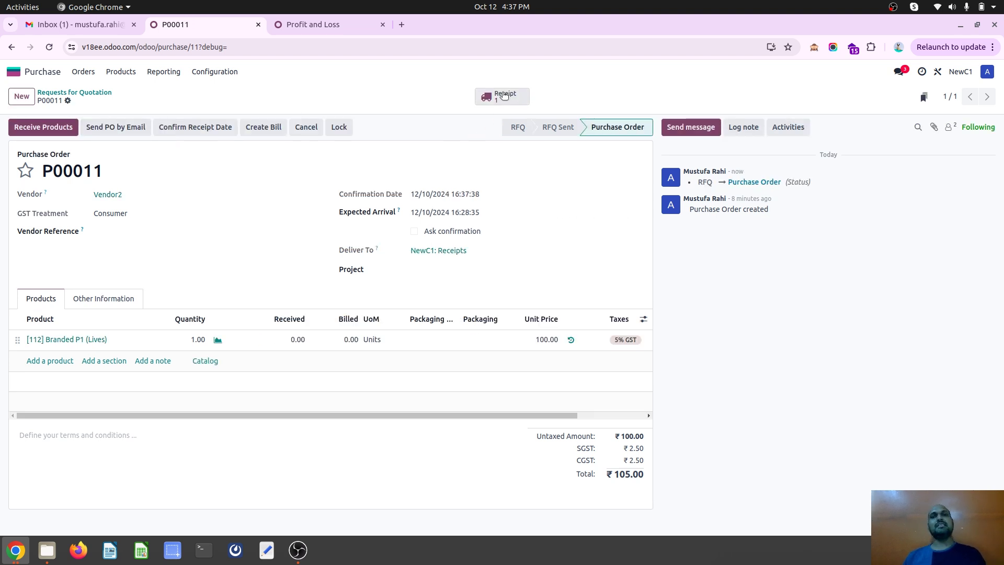
pyautogui.click(504, 95)
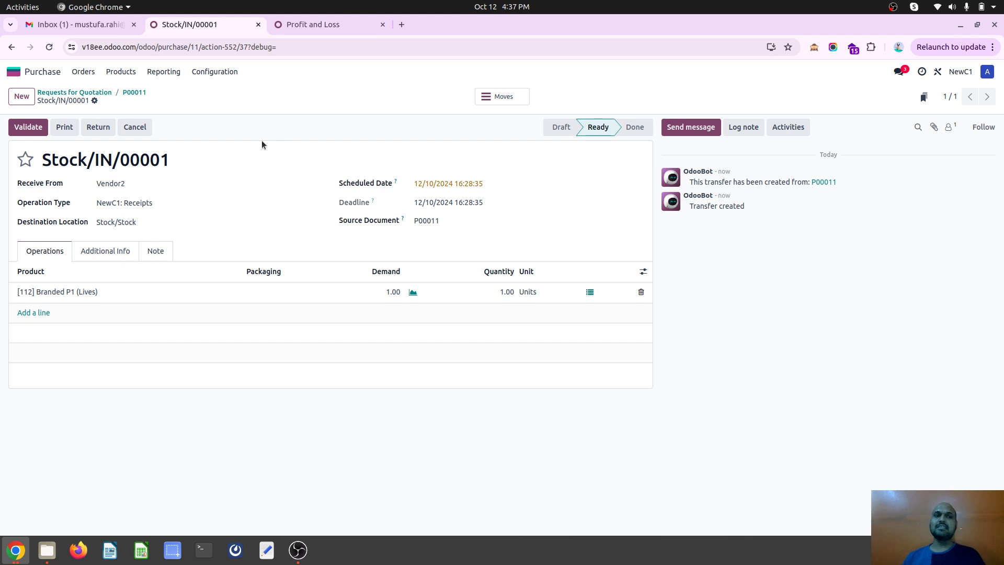
pyautogui.click(89, 94)
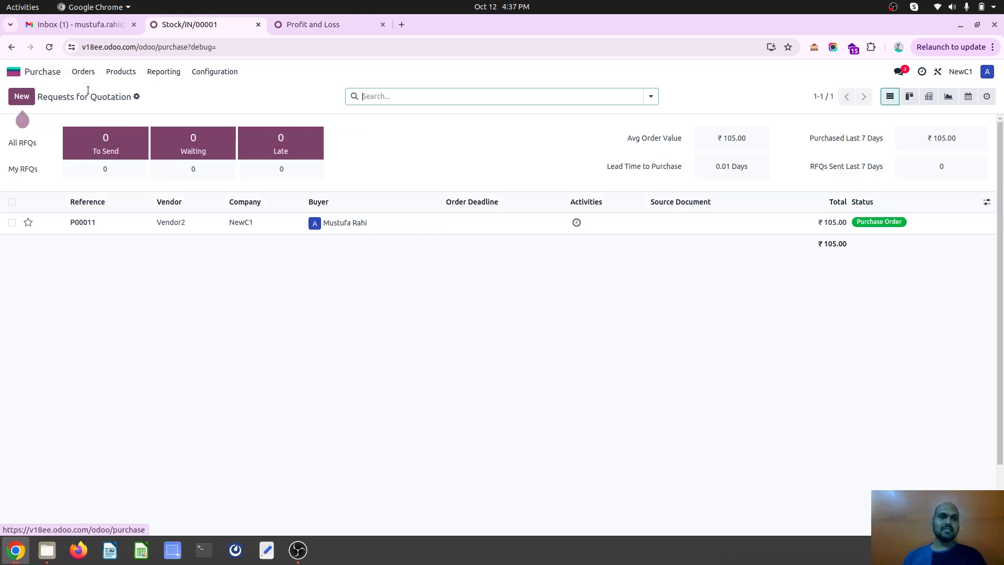
# Step: Reopen purchase order P00011, then return to the Odoo apps home screen
pyautogui.click(138, 98)
pyautogui.click(136, 97)
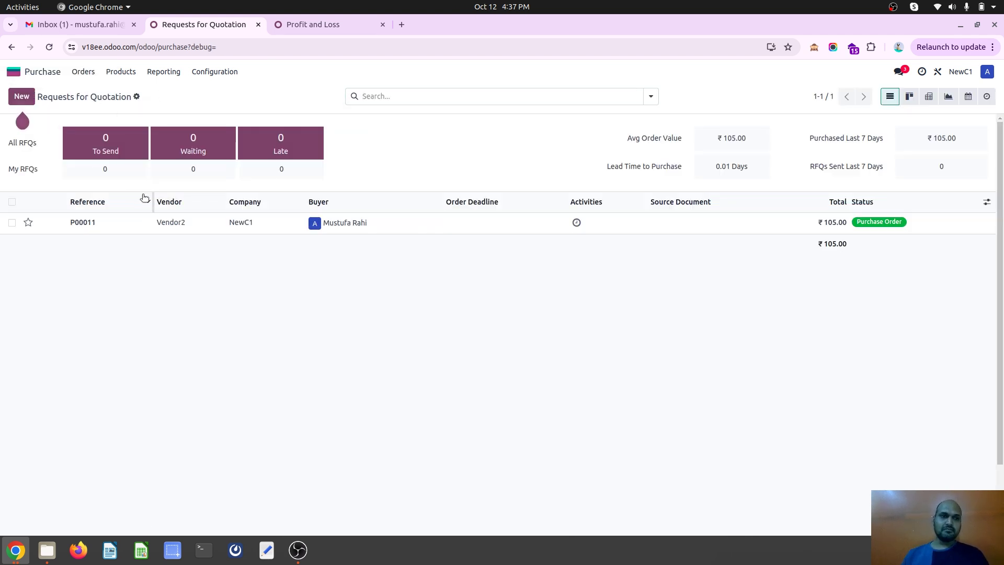
pyautogui.click(159, 227)
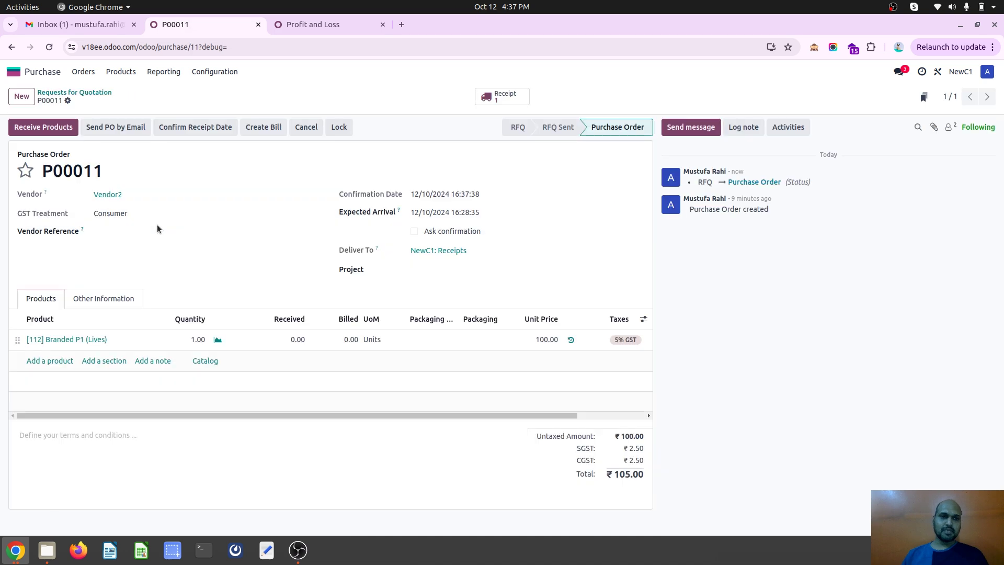
pyautogui.click(69, 101)
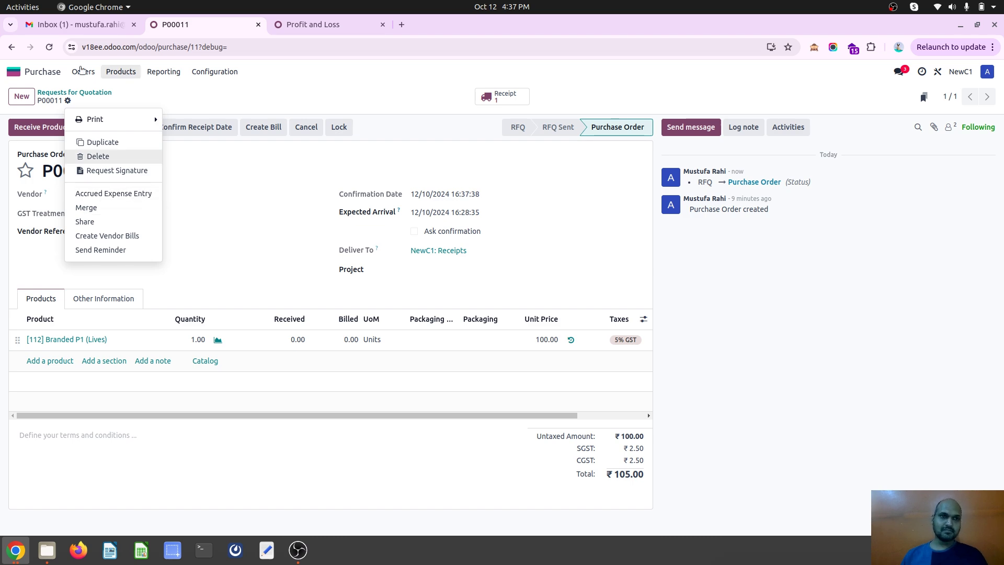
pyautogui.click(44, 72)
pyautogui.click(44, 72)
# Step: Open sales order S00035 for Banner3 (₹315.00) and look for Accrued Revenue Entry in its action menu
pyautogui.click(390, 226)
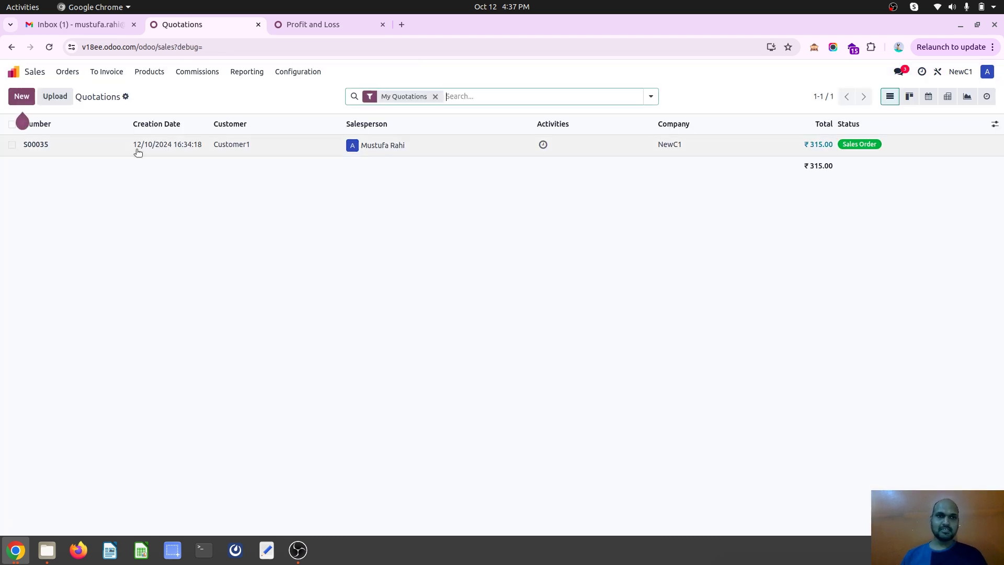
pyautogui.click(141, 151)
pyautogui.click(67, 101)
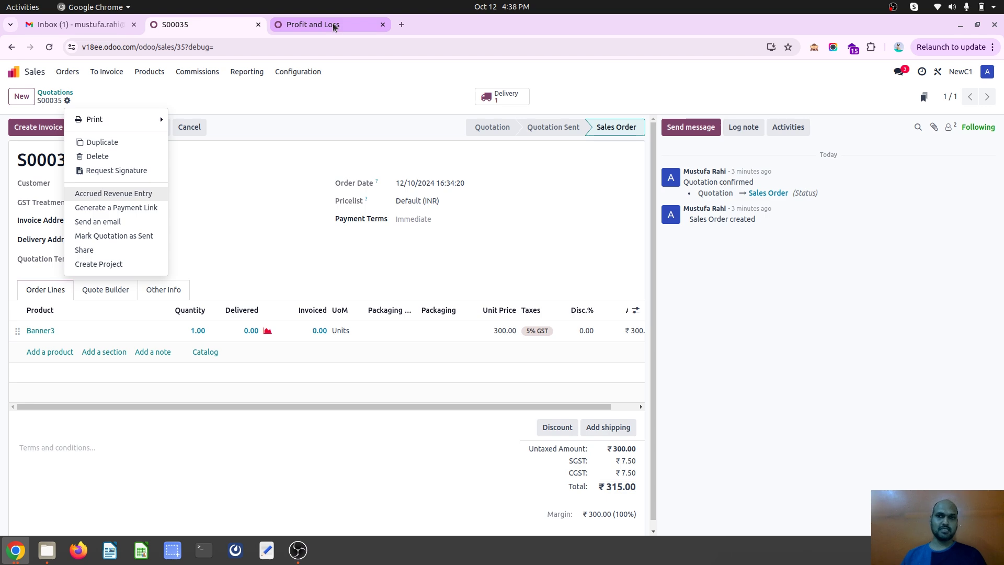
pyautogui.click(264, 105)
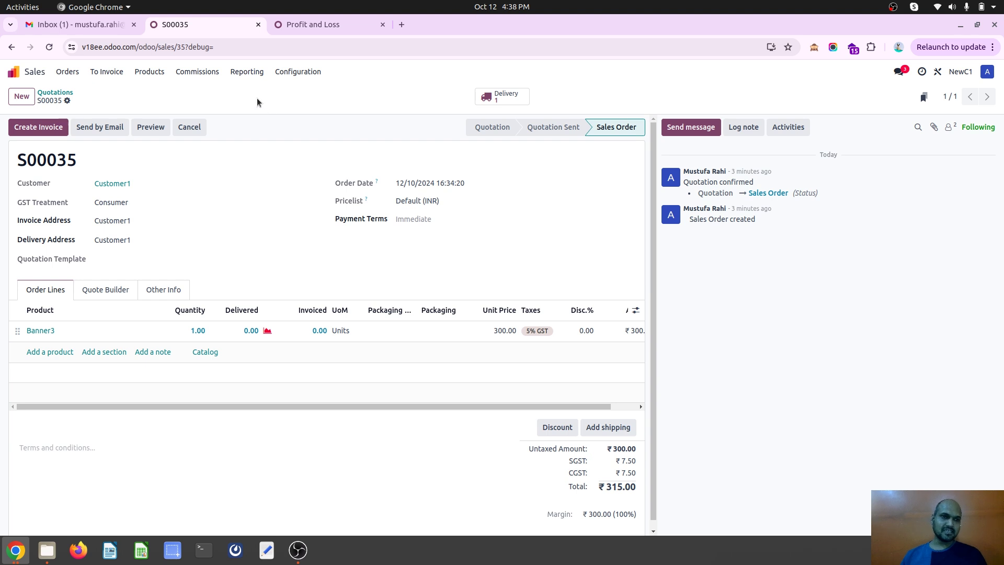
pyautogui.click(67, 100)
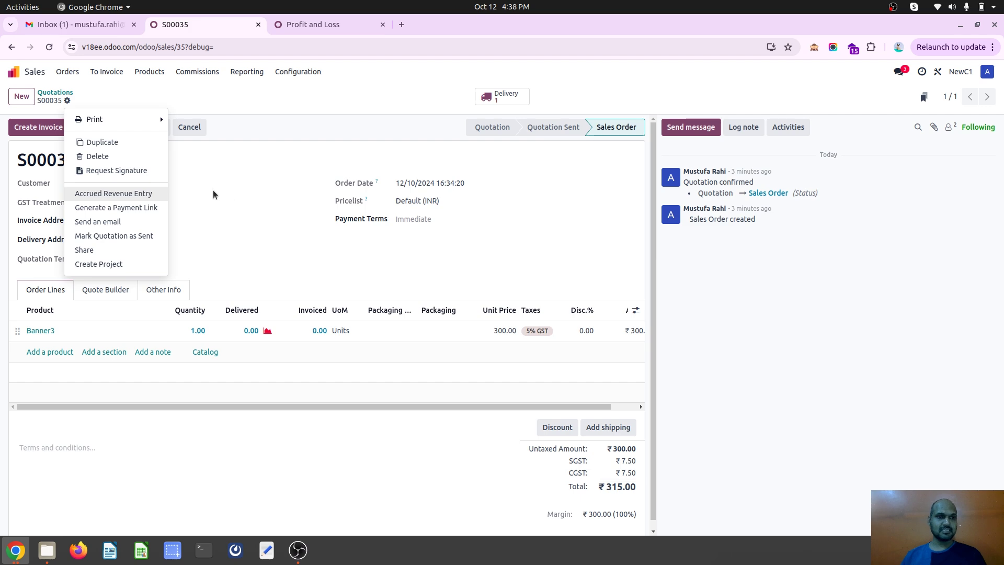
pyautogui.click(275, 165)
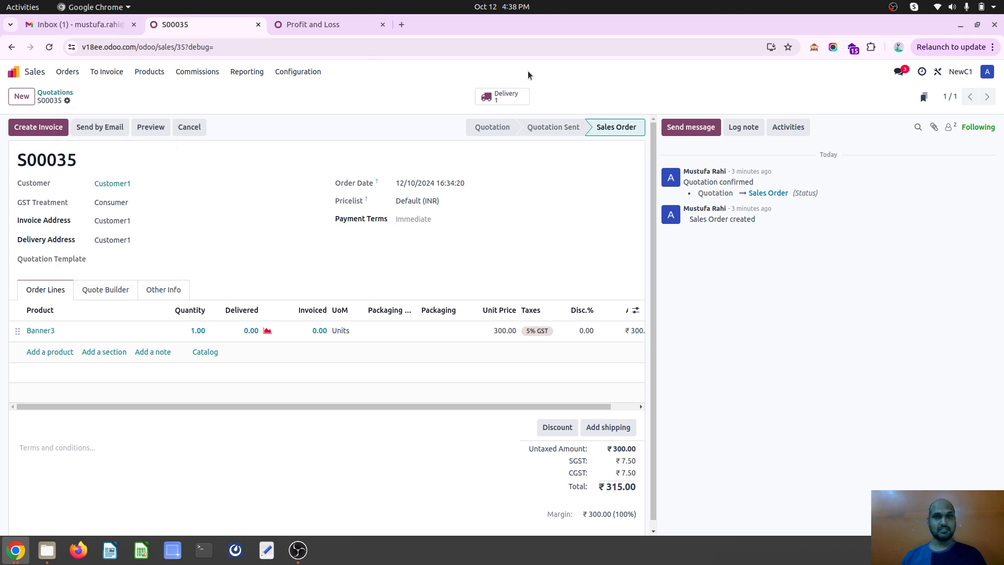